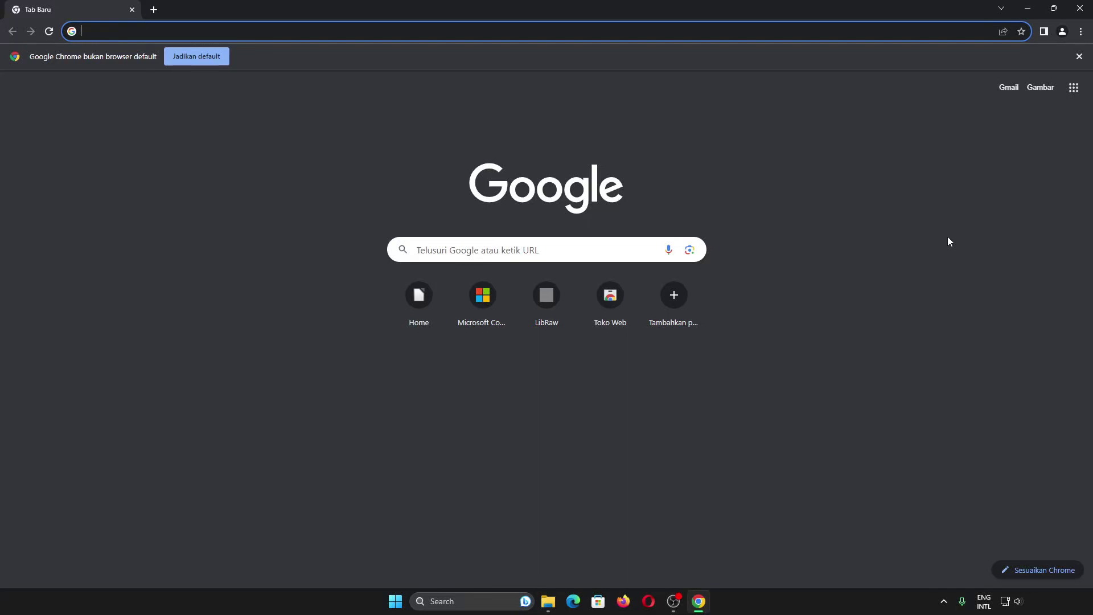
Search Google for "msi afterburner" and download the program from MSI's official Afterburner page.
click(611, 247)
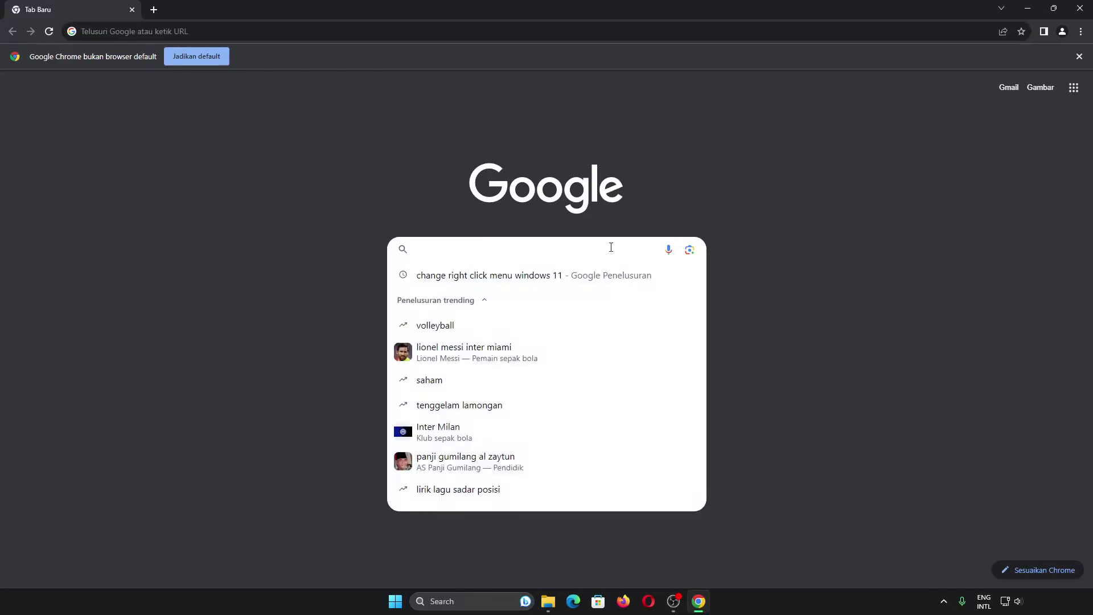
text(msi afterburner)
key(Return)
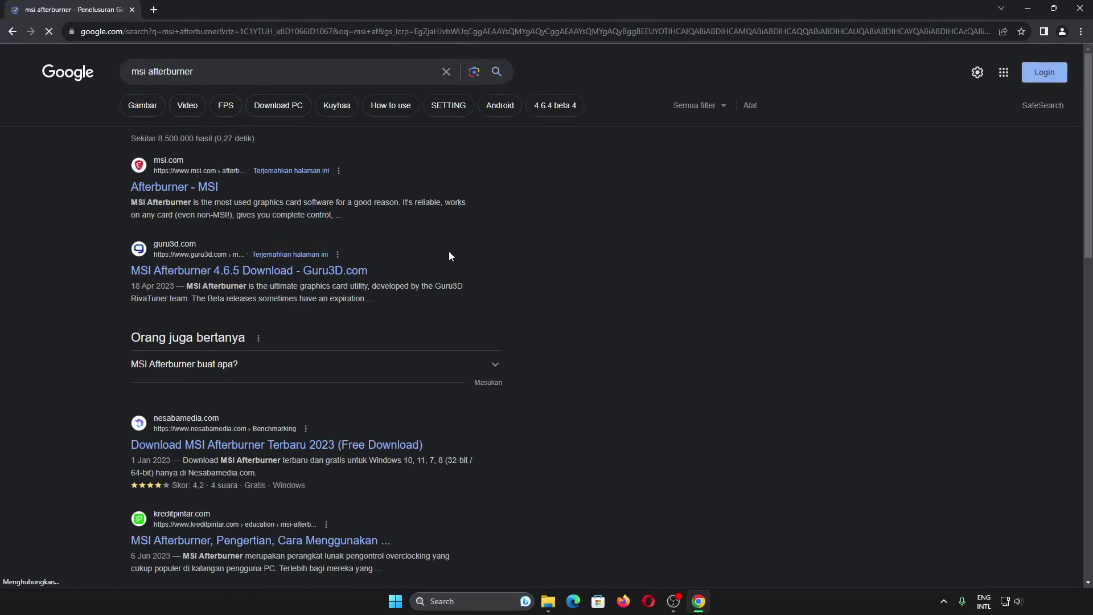
click(182, 188)
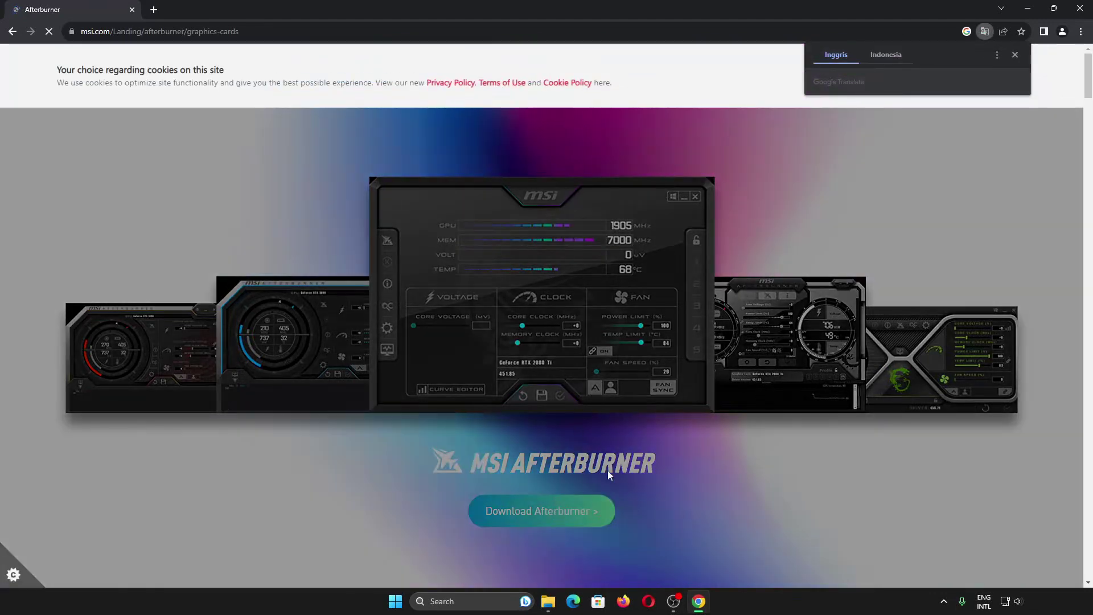
click(1019, 72)
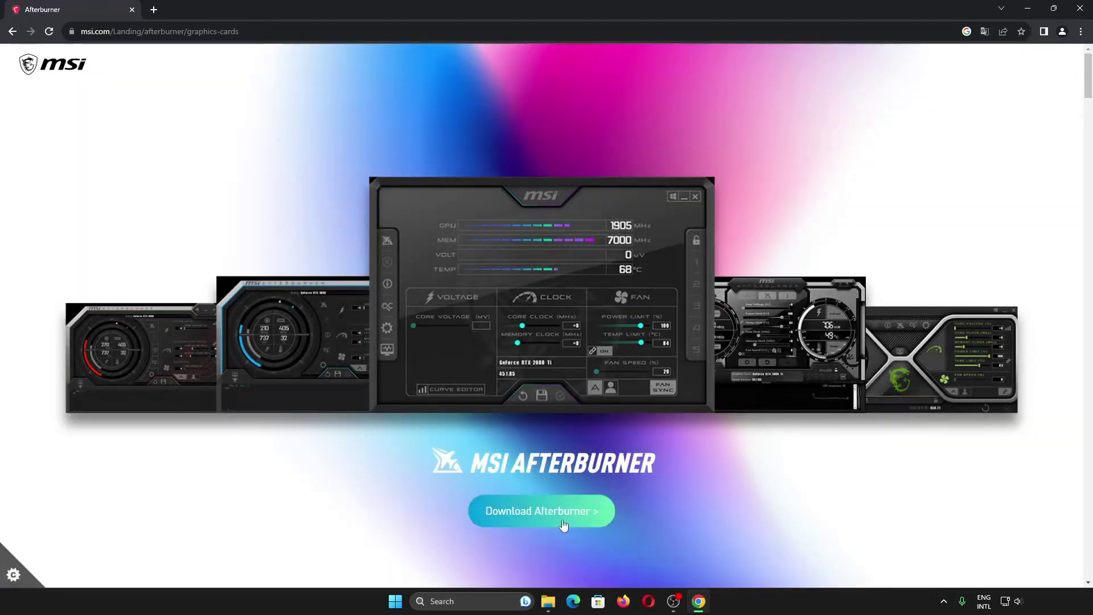
click(560, 493)
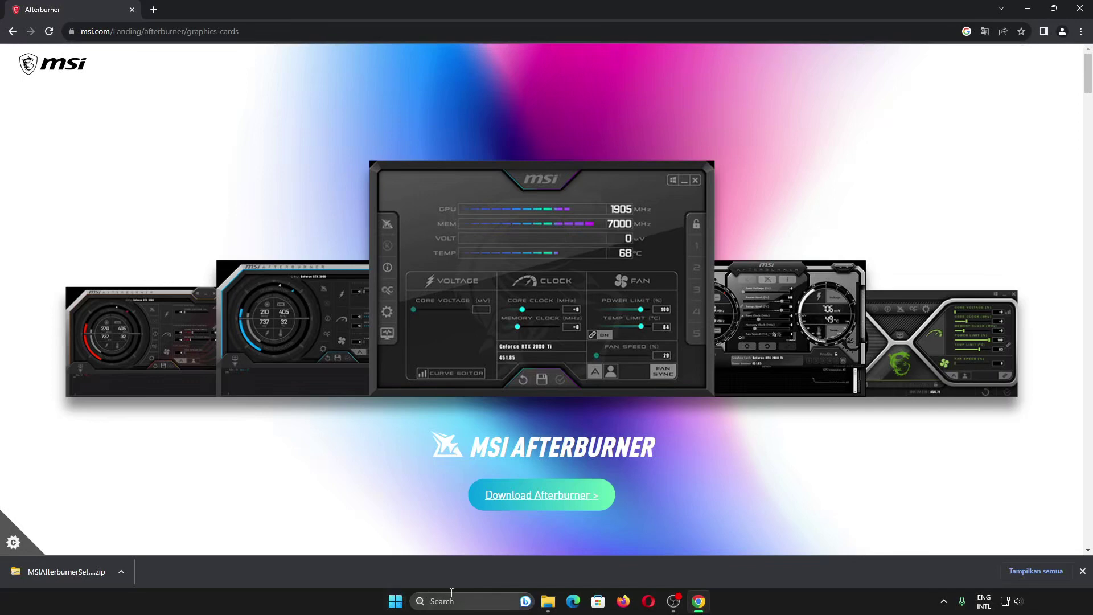
Switch to File Explorer and extract MSIAfterburnerSetup.zip in Downloads to its default destination folder.
click(548, 602)
double_click(815, 108)
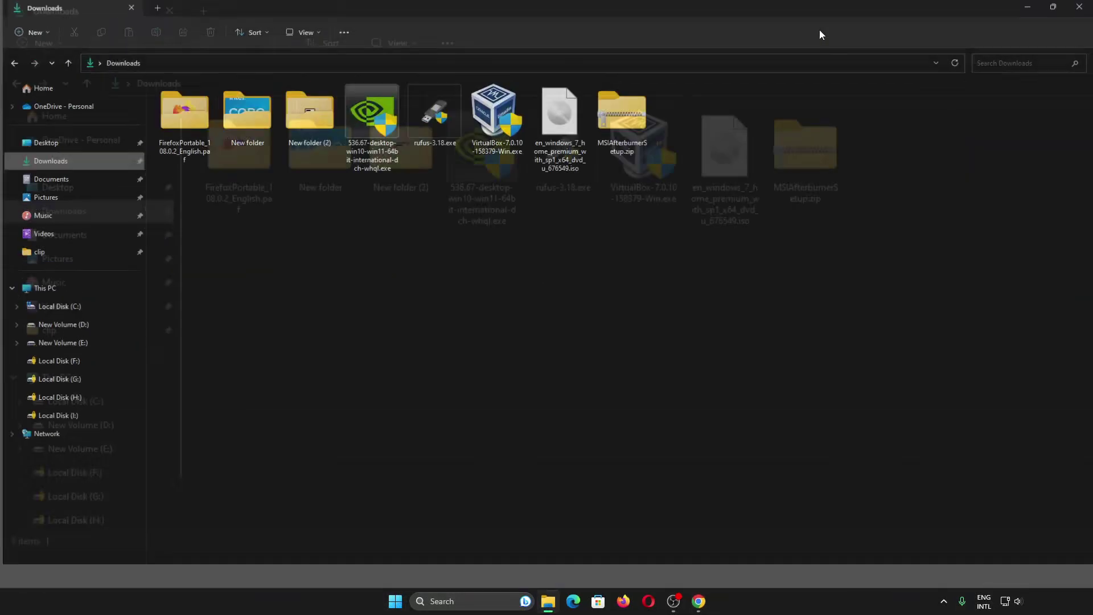
click(647, 121)
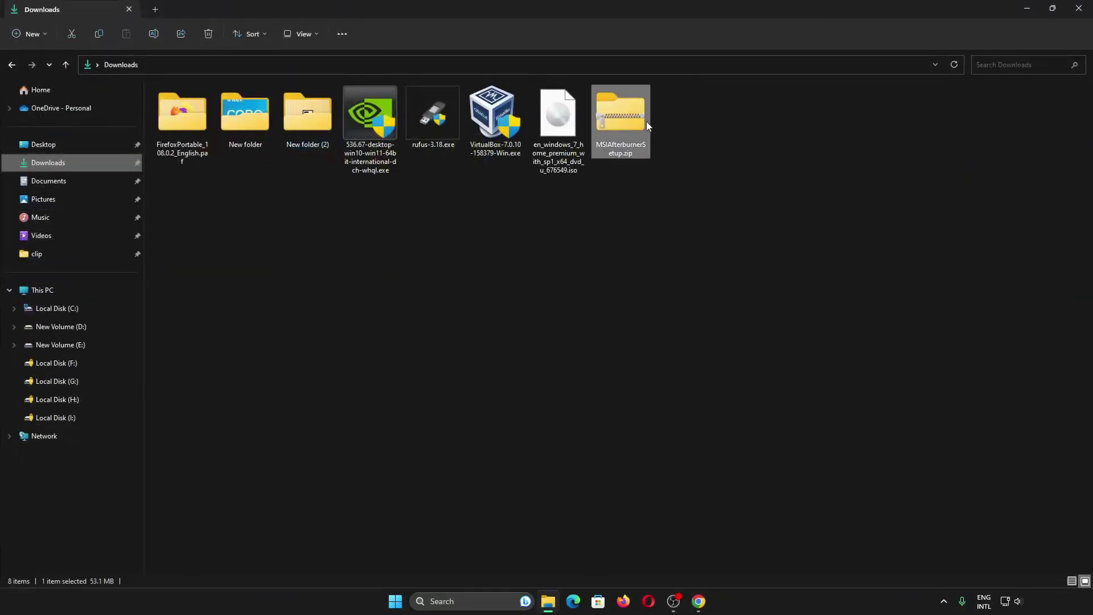
right_click(643, 122)
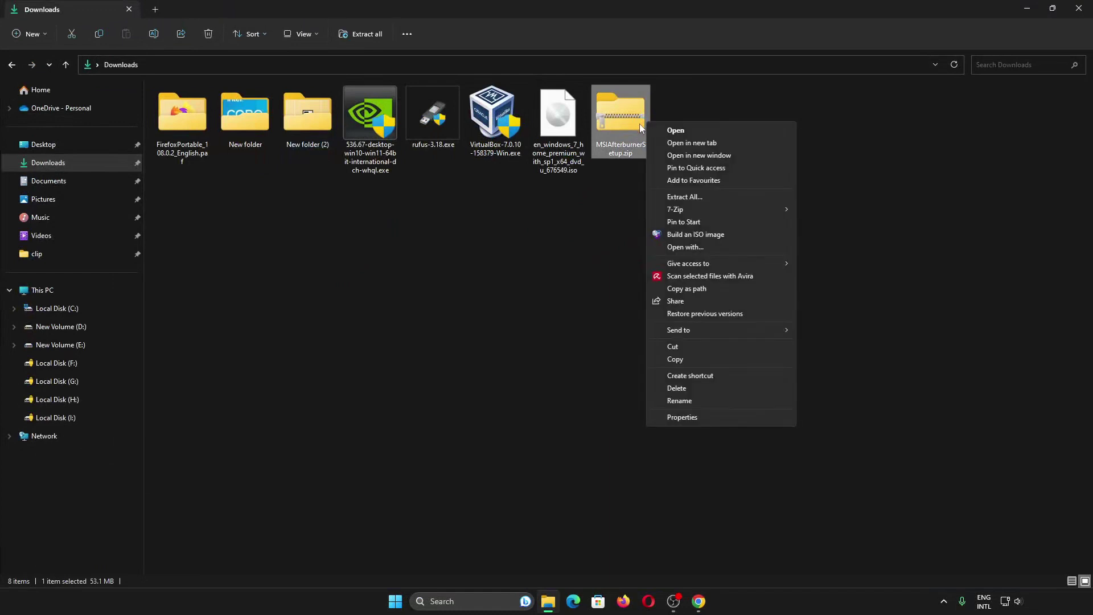
click(701, 197)
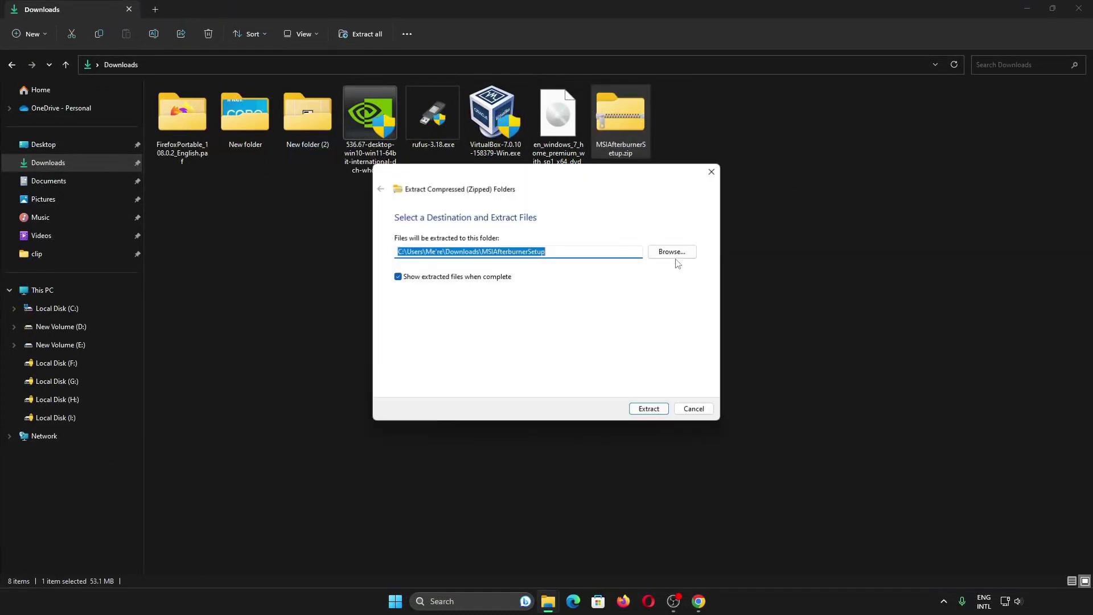
click(650, 408)
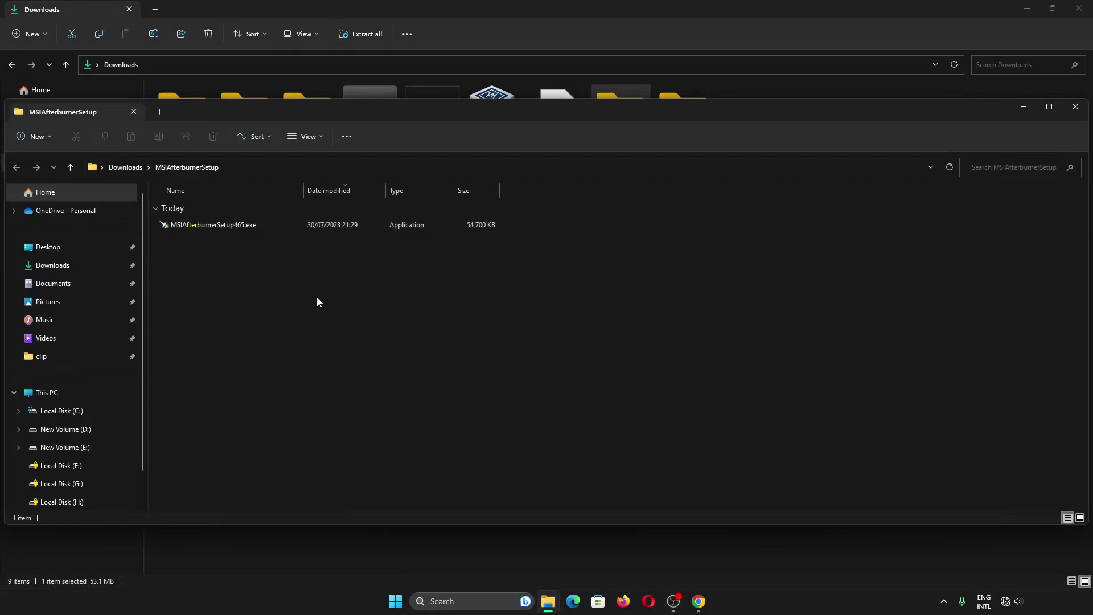
Run MSIAfterburnerSetup465.exe, allow it to make changes to the device, and choose English as the installer language.
double_click(237, 223)
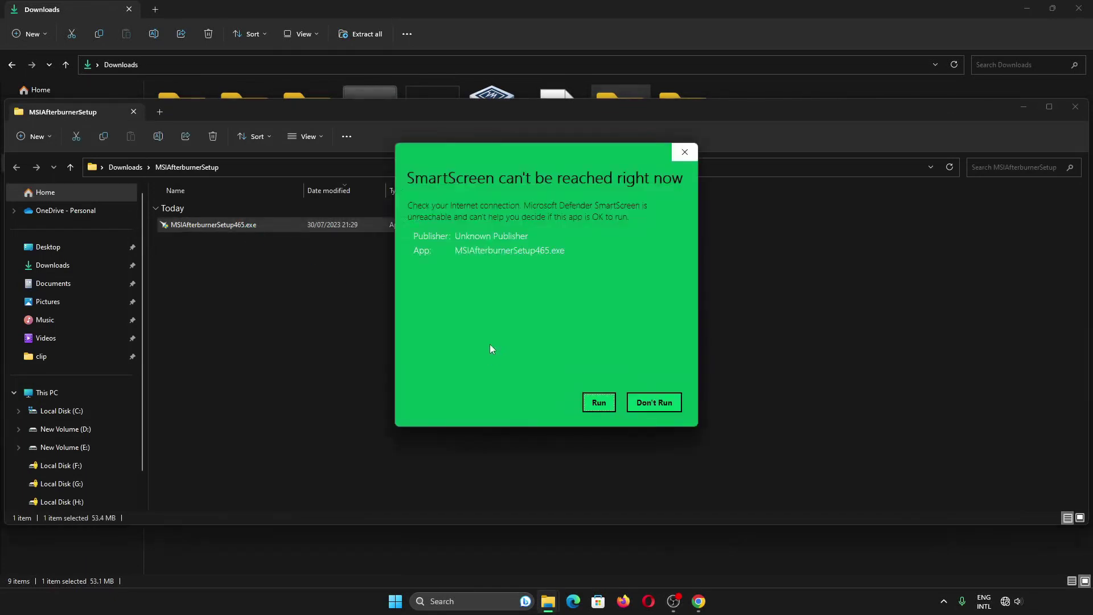
click(596, 403)
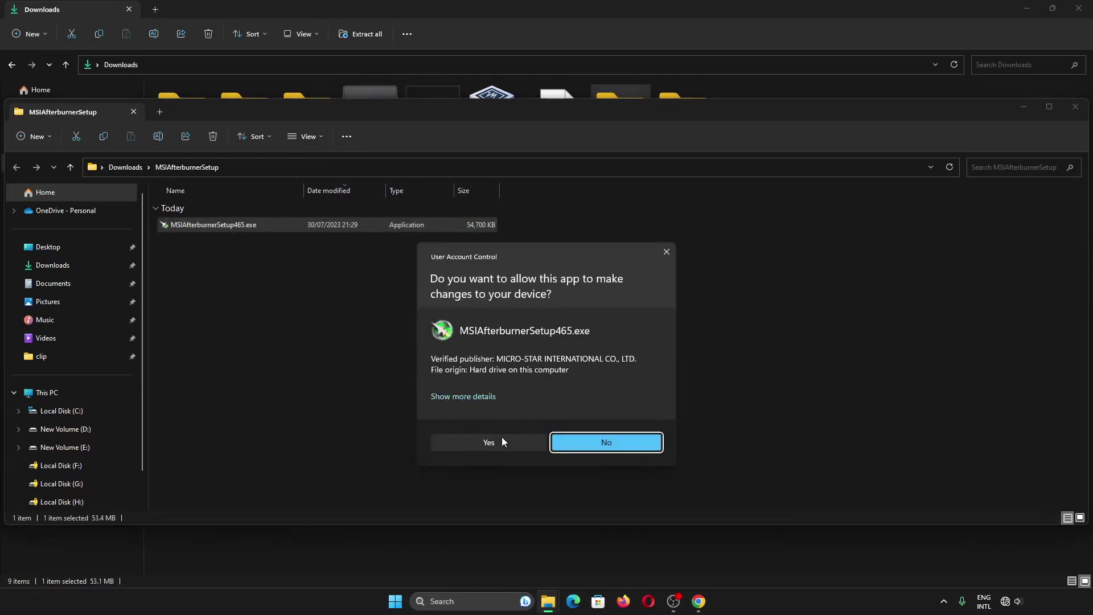
click(502, 442)
click(544, 311)
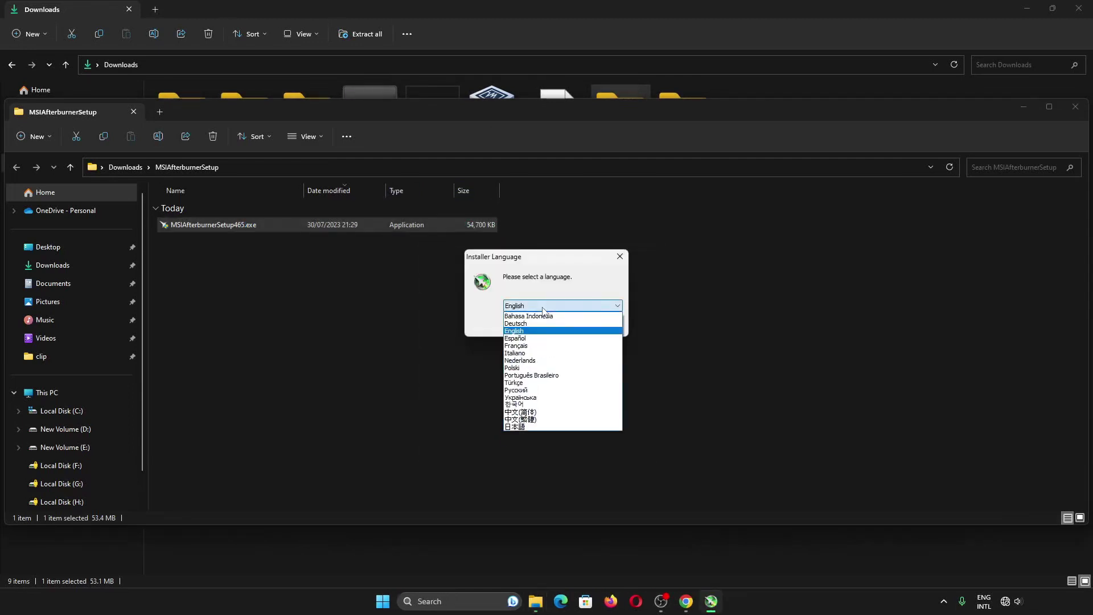
click(550, 335)
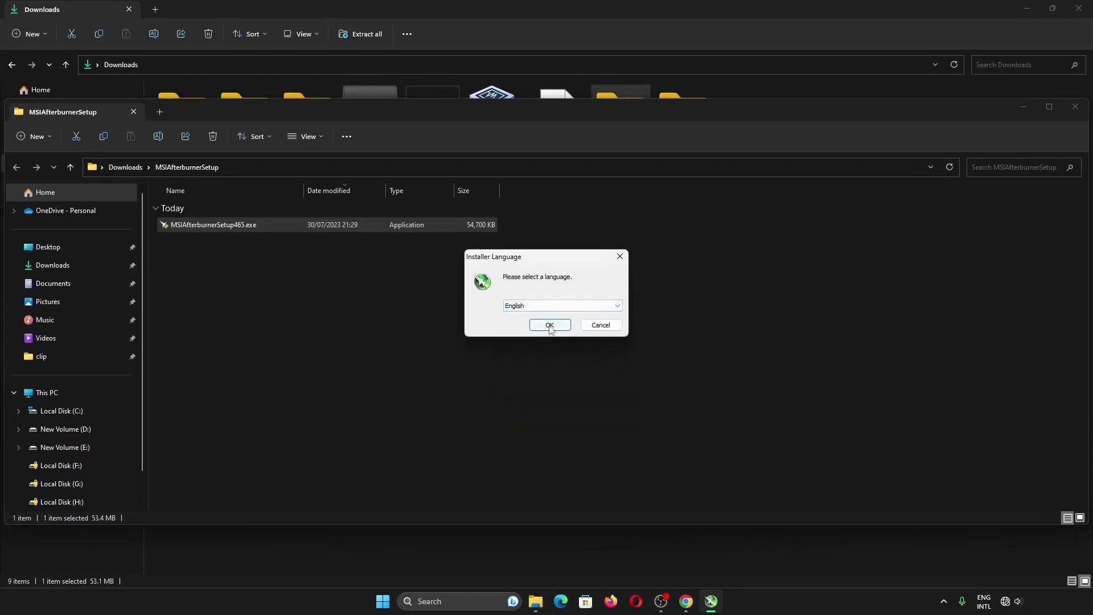
click(549, 326)
Accept the license and install MSI Afterburner with RivaTuner Statistics Server included, keeping the default install location and Start Menu folder.
click(607, 391)
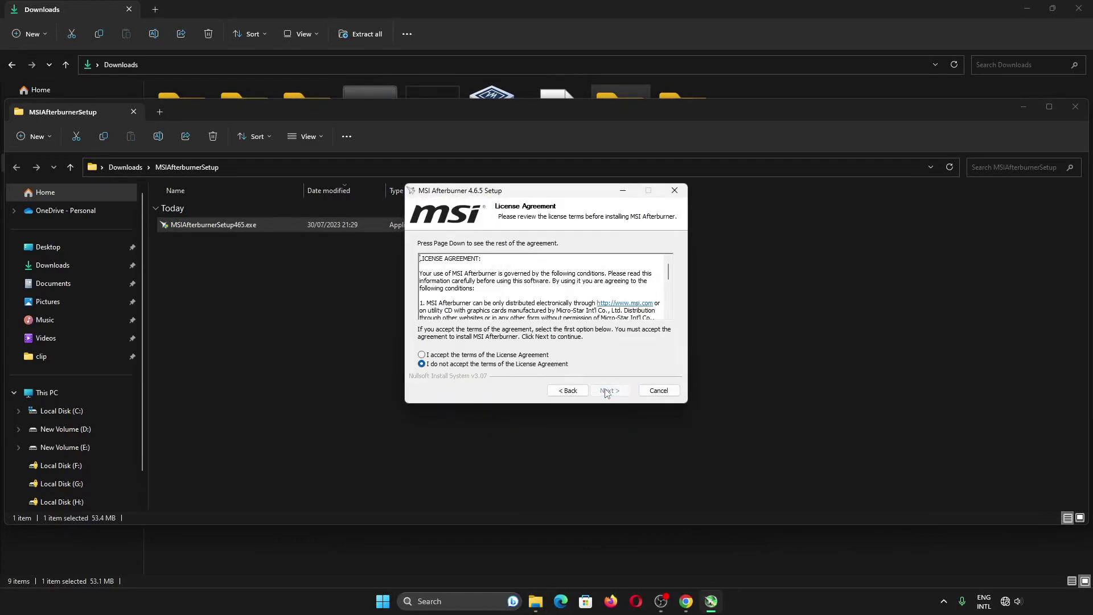
click(519, 355)
click(617, 391)
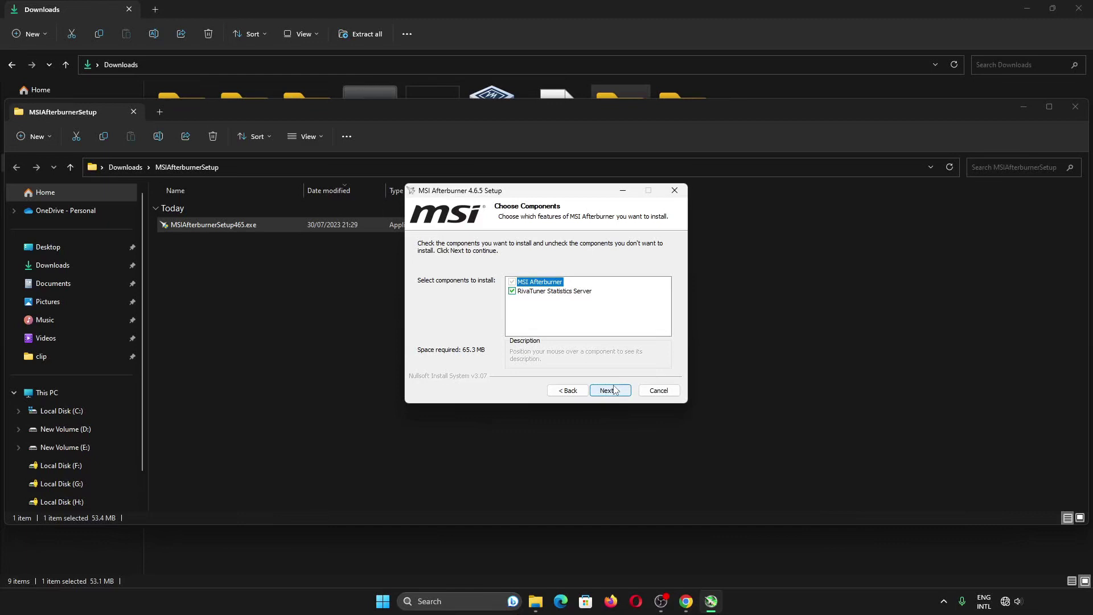
mouse_move(545, 288)
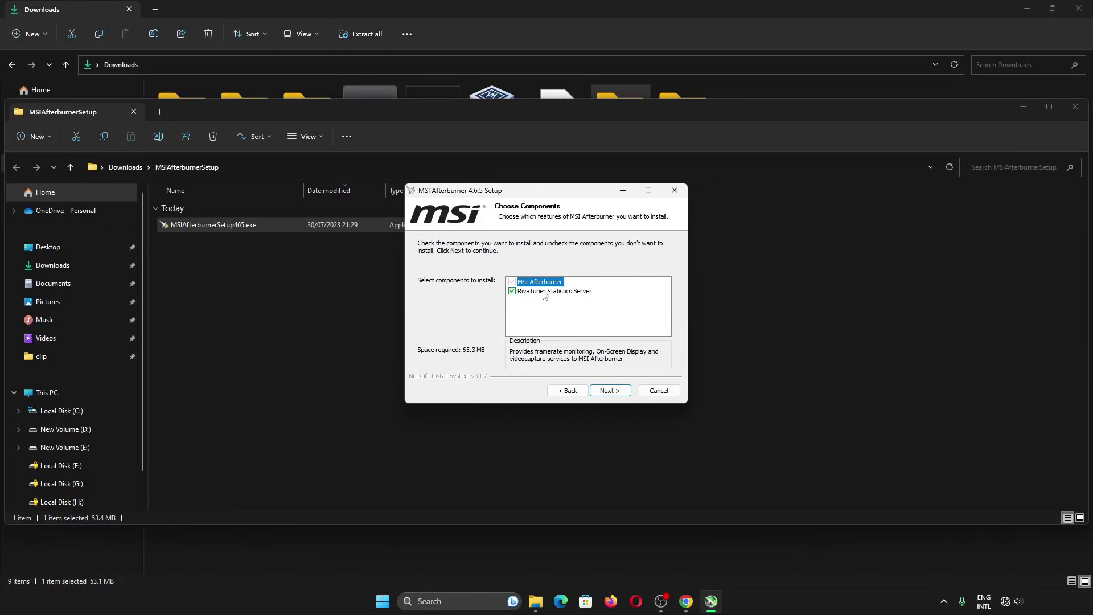
click(610, 390)
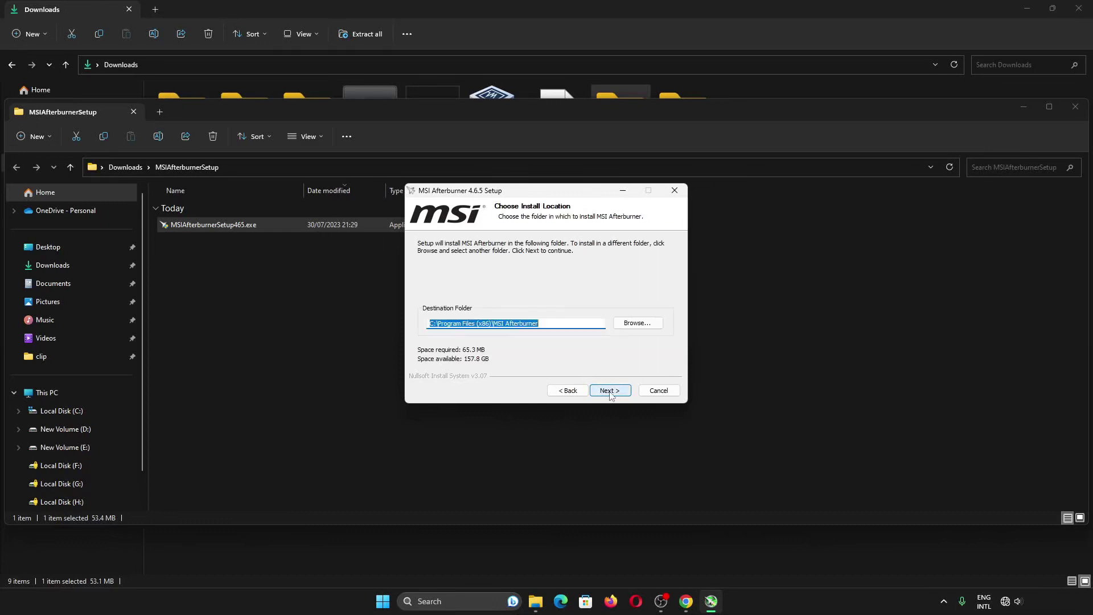
click(610, 391)
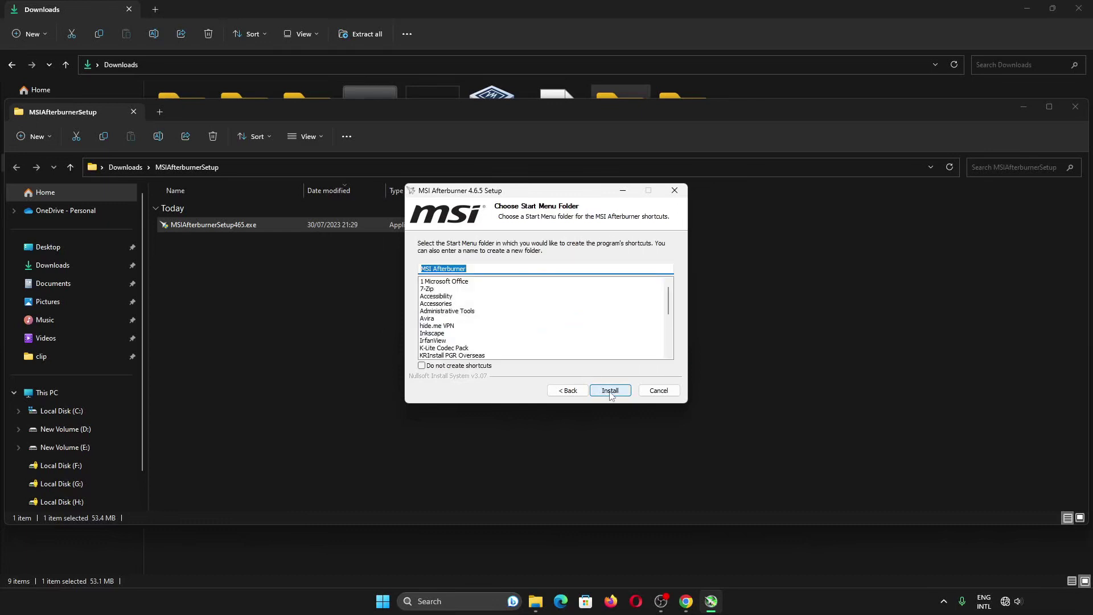
click(610, 391)
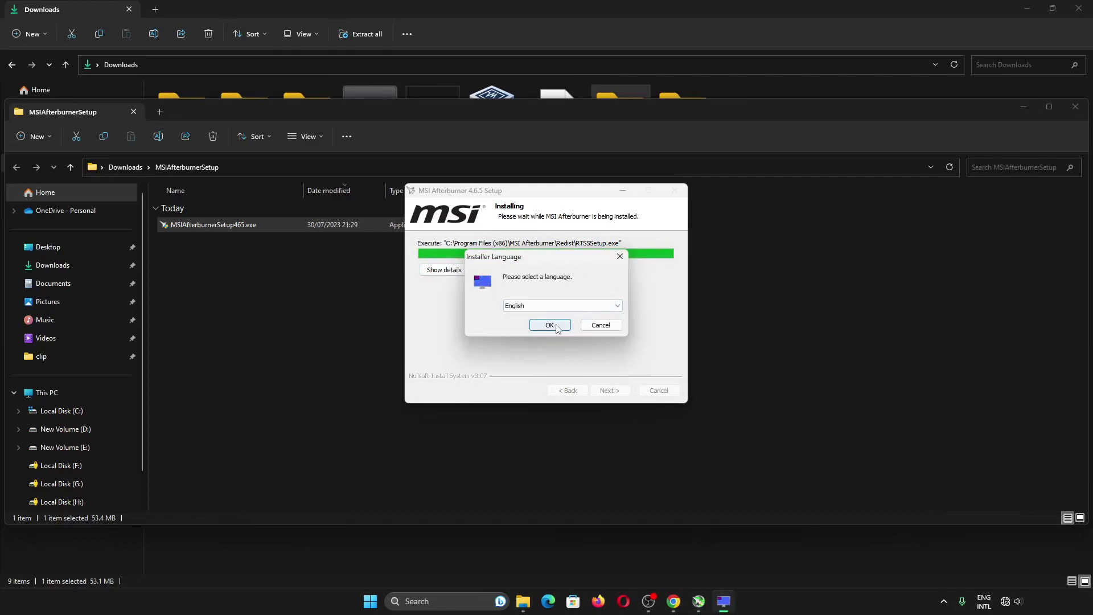
Install RivaTuner Statistics Server in English, accepting its license and keeping the default install location and Start Menu folder.
click(557, 308)
click(556, 323)
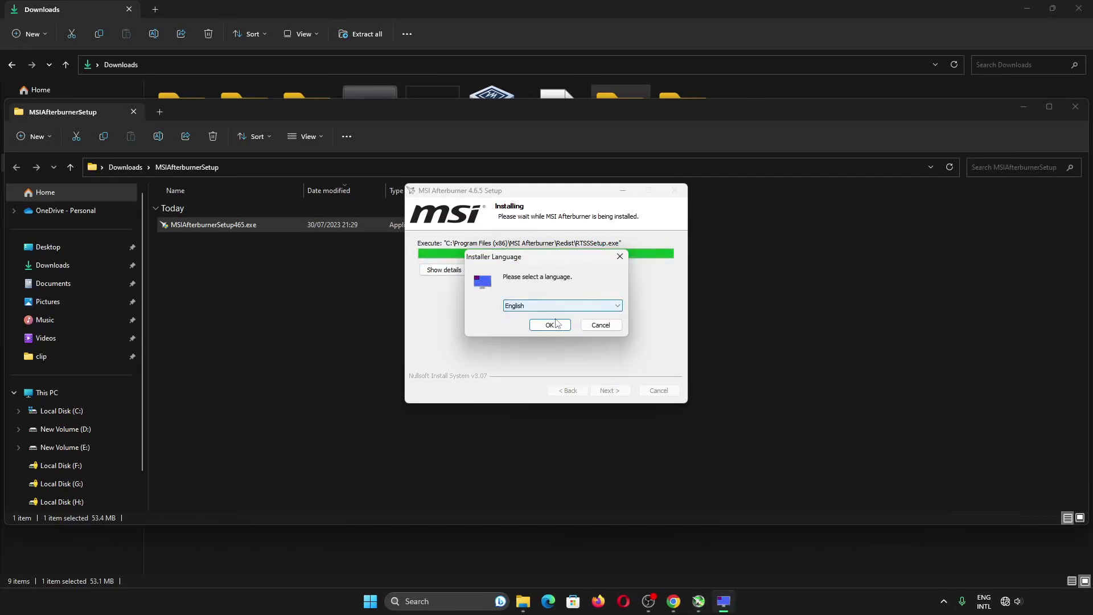
click(550, 325)
click(607, 392)
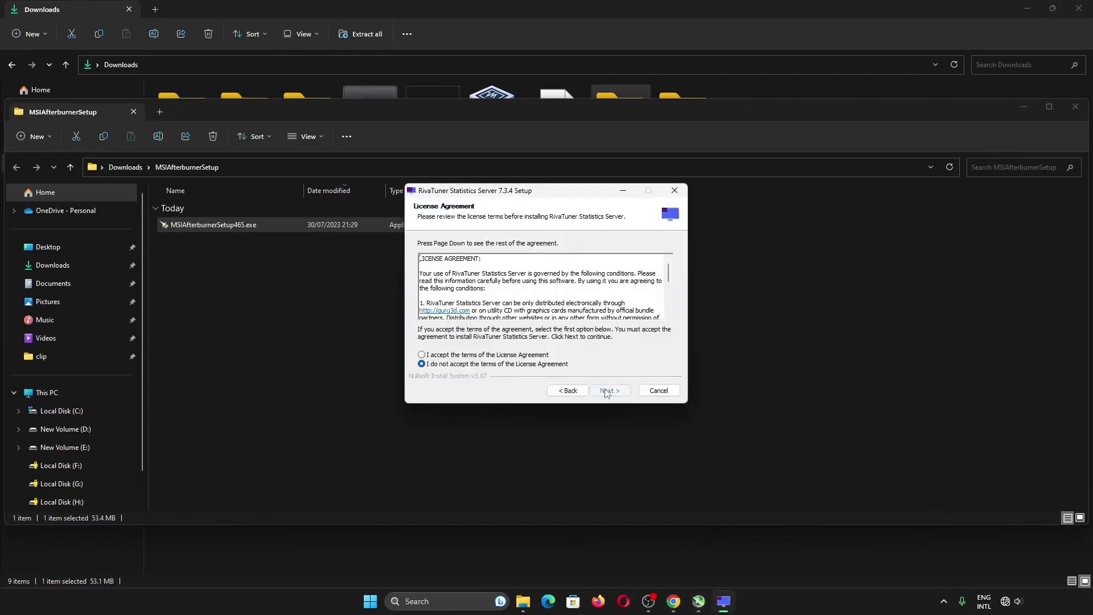
click(529, 356)
click(610, 391)
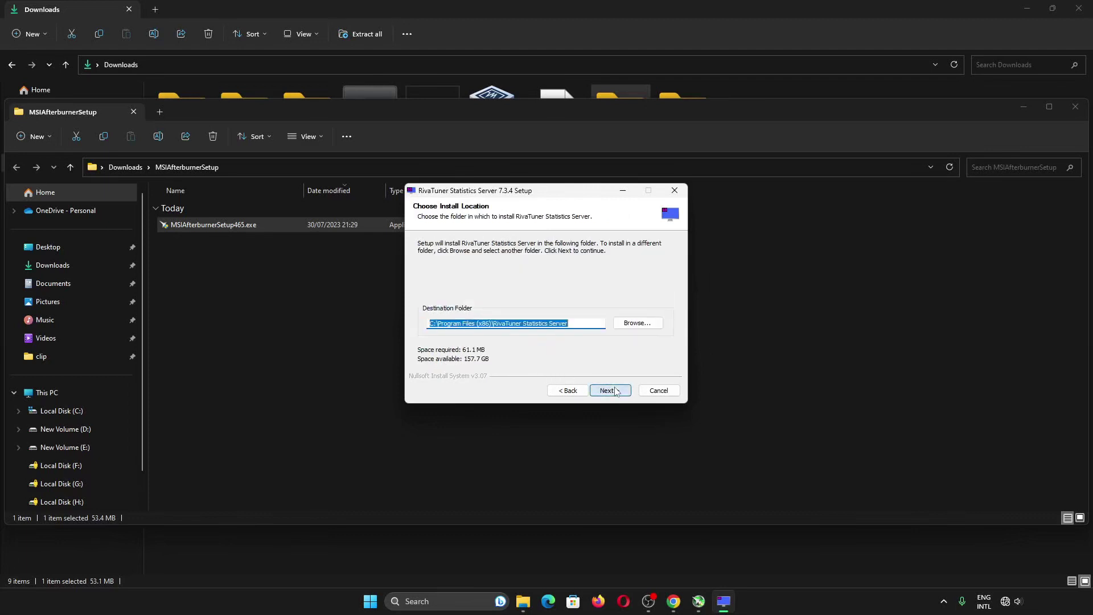
click(609, 391)
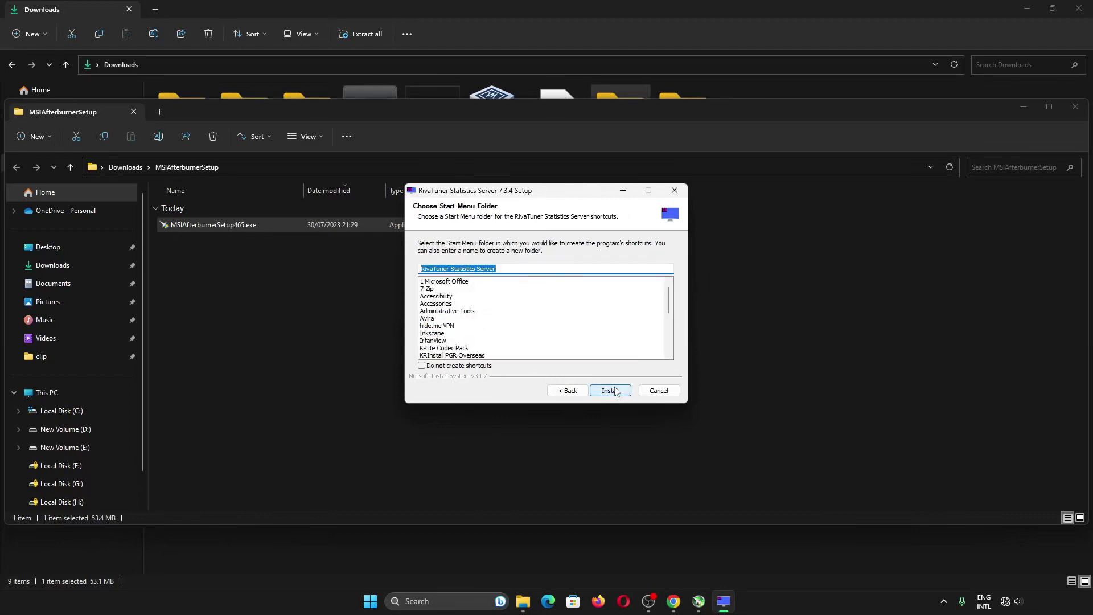
click(614, 391)
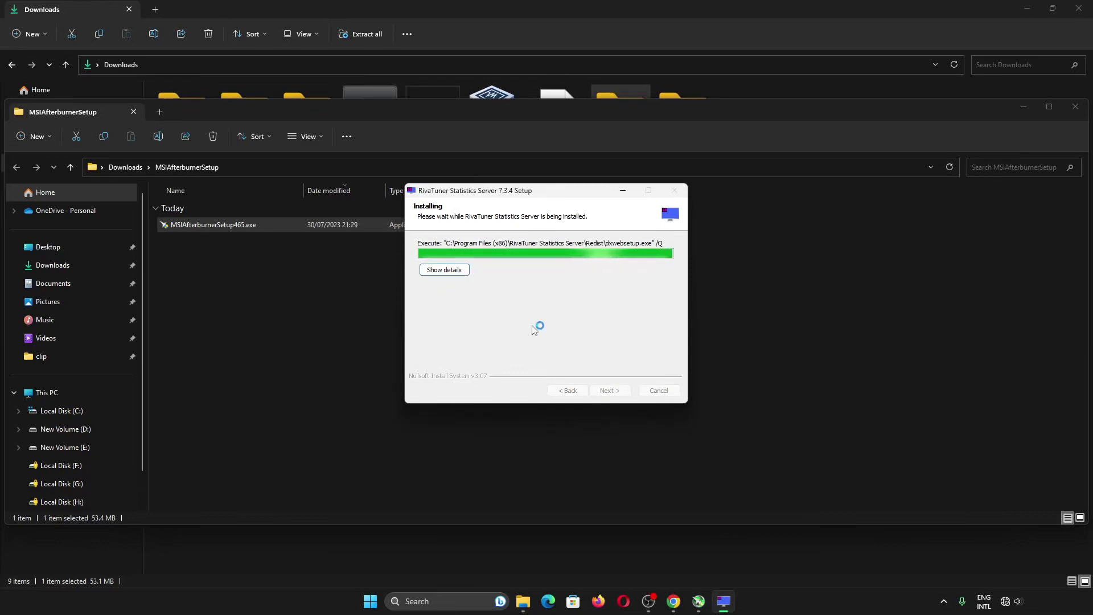
Finish the RivaTuner and MSI Afterburner setups with Show Readme turned off, leaving Run MSI Afterburner enabled.
key(Return)
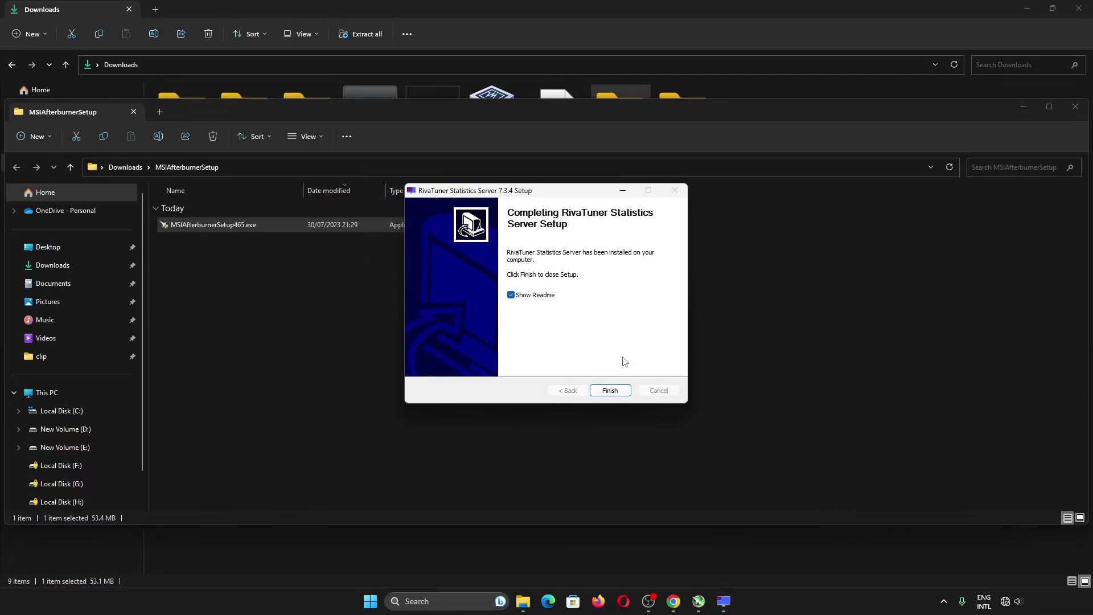
click(524, 300)
click(609, 390)
click(537, 308)
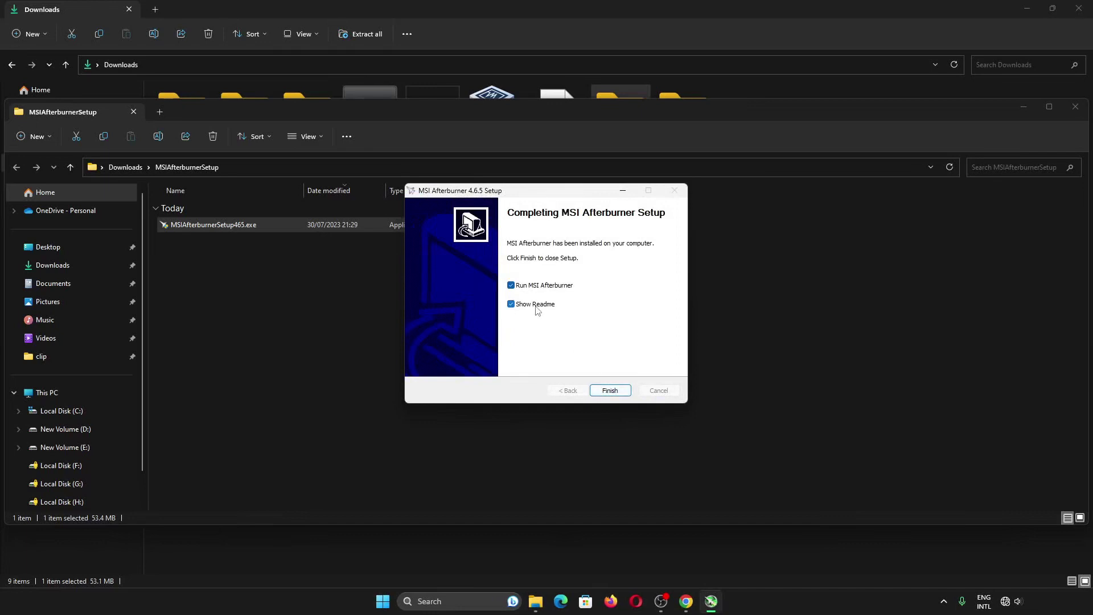
click(610, 391)
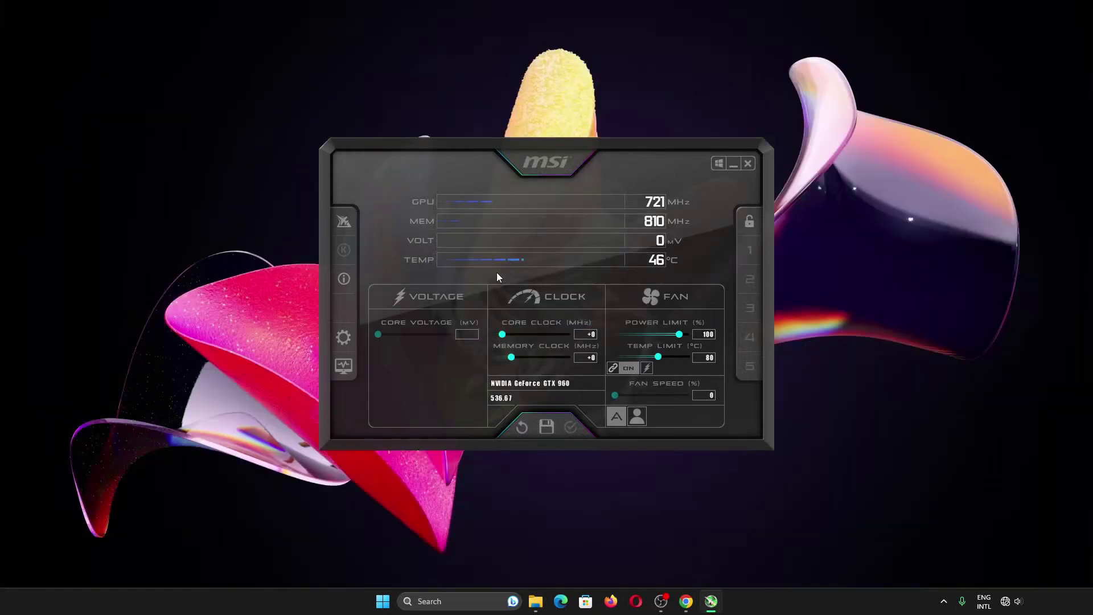
Activate every hardware monitoring graph in the Afterburner properties, from GPU temperature through Framerate 0.1% Low.
click(344, 338)
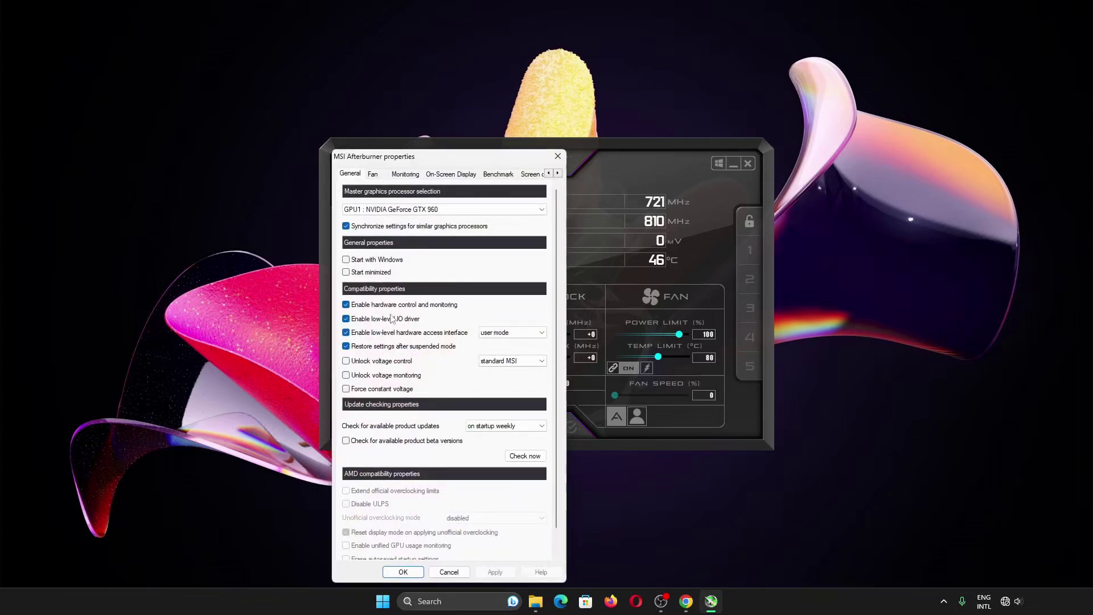
click(398, 176)
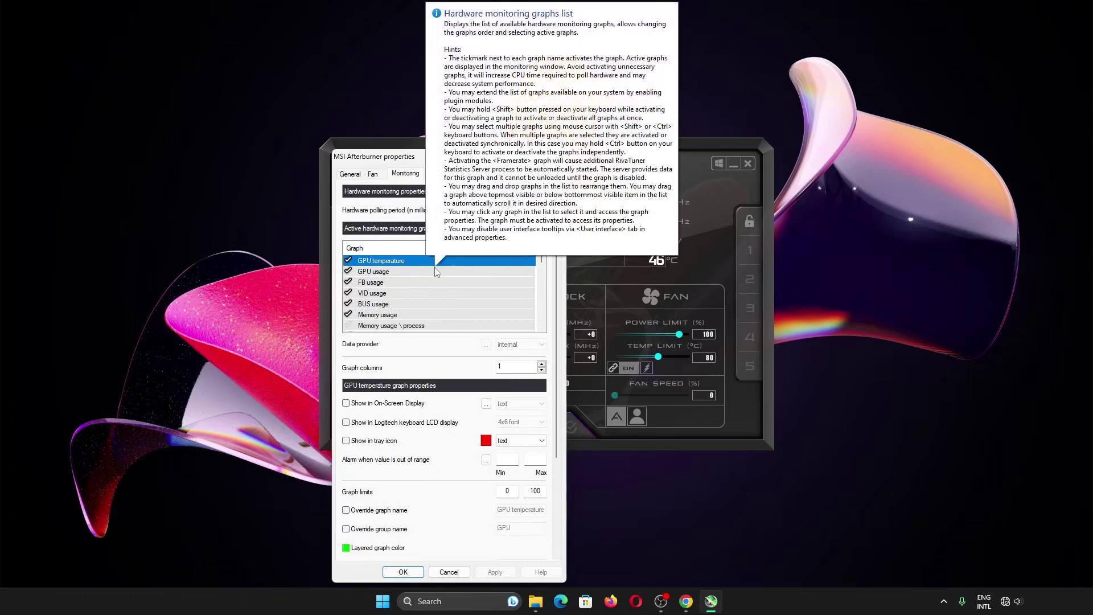
mouse_move(424, 281)
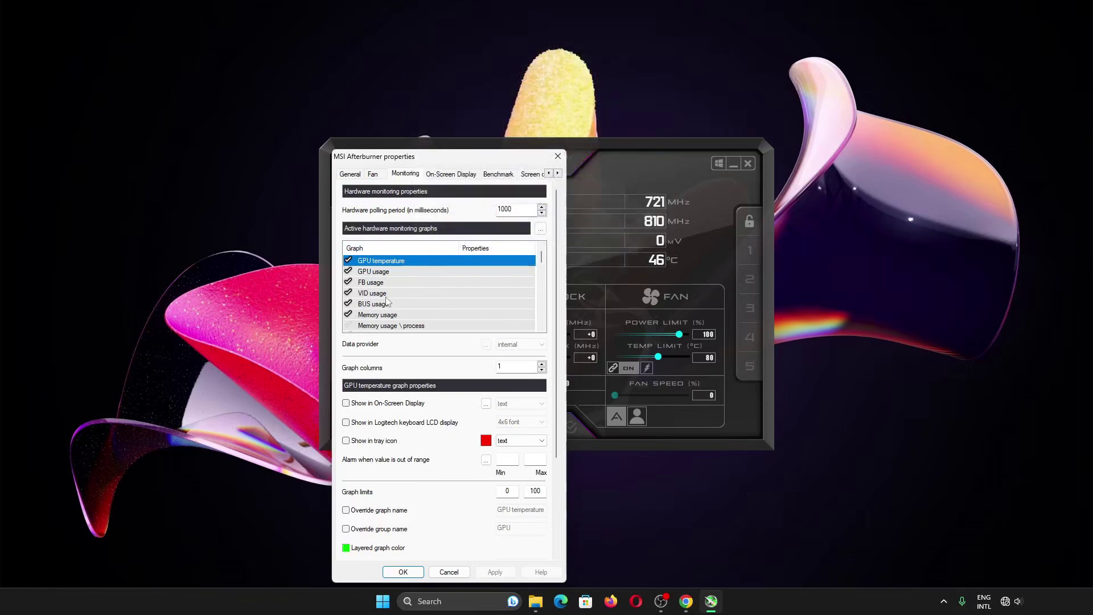
mouse_move(387, 300)
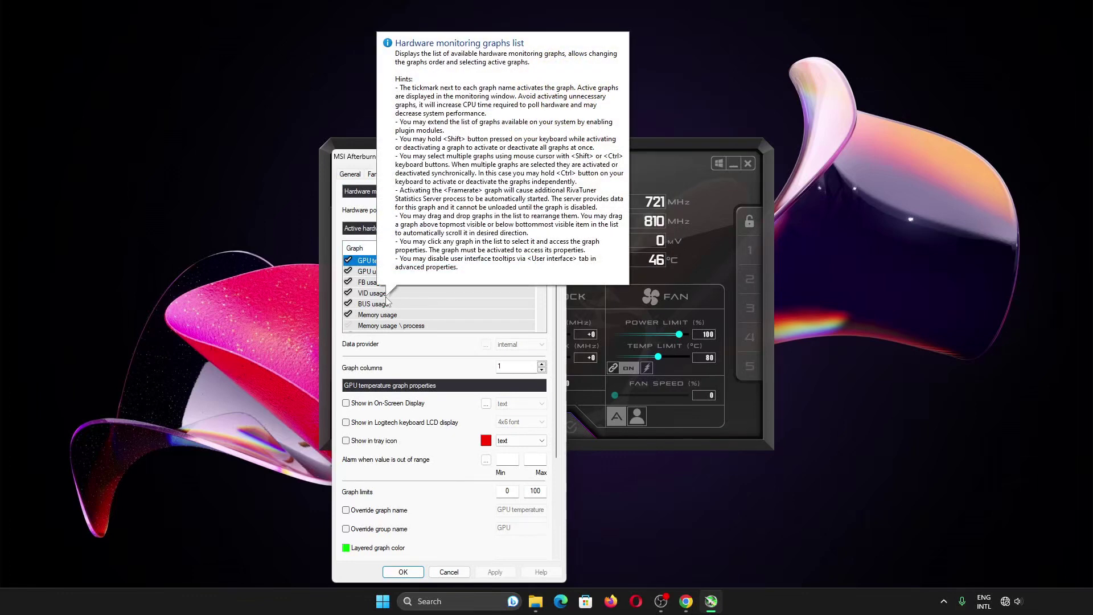
scroll(387, 300, down, 10)
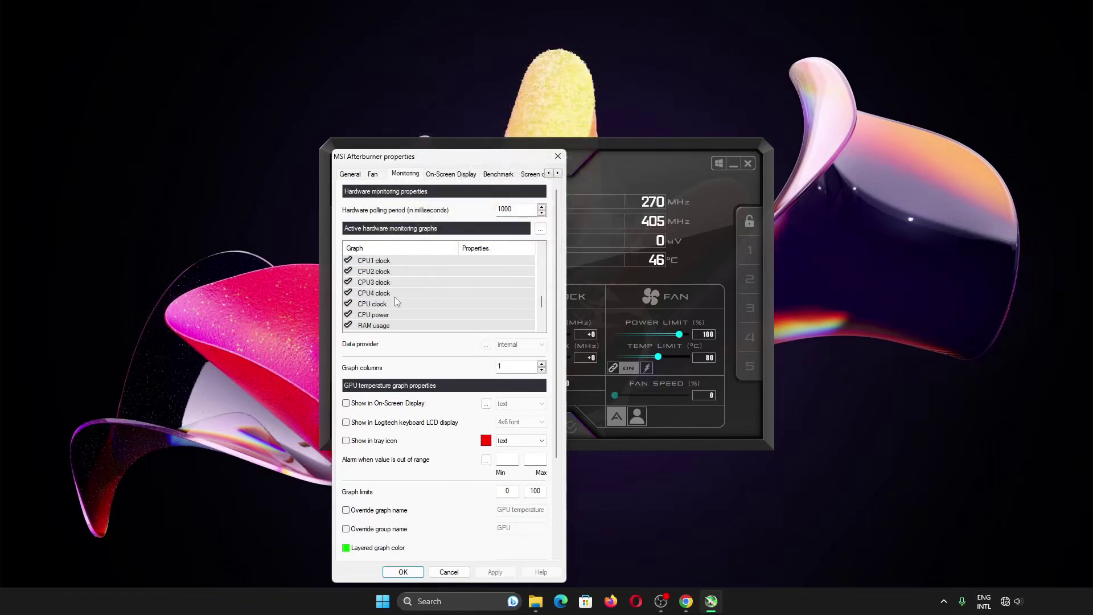
scroll(410, 282, up, 10)
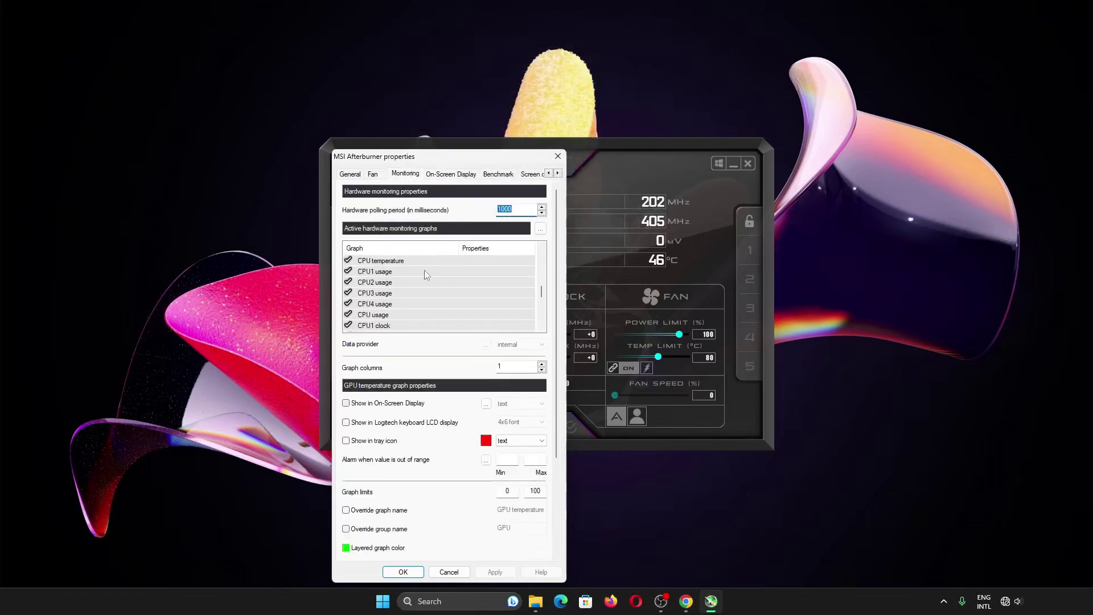
scroll(426, 279, down, 10)
mouse_move(414, 328)
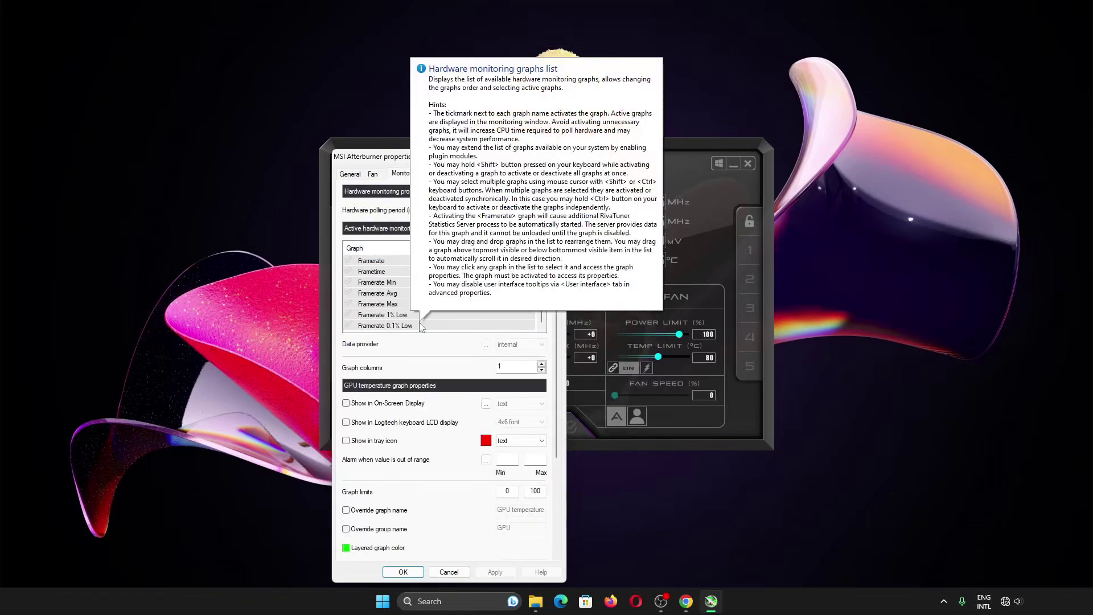
shift+click(414, 328)
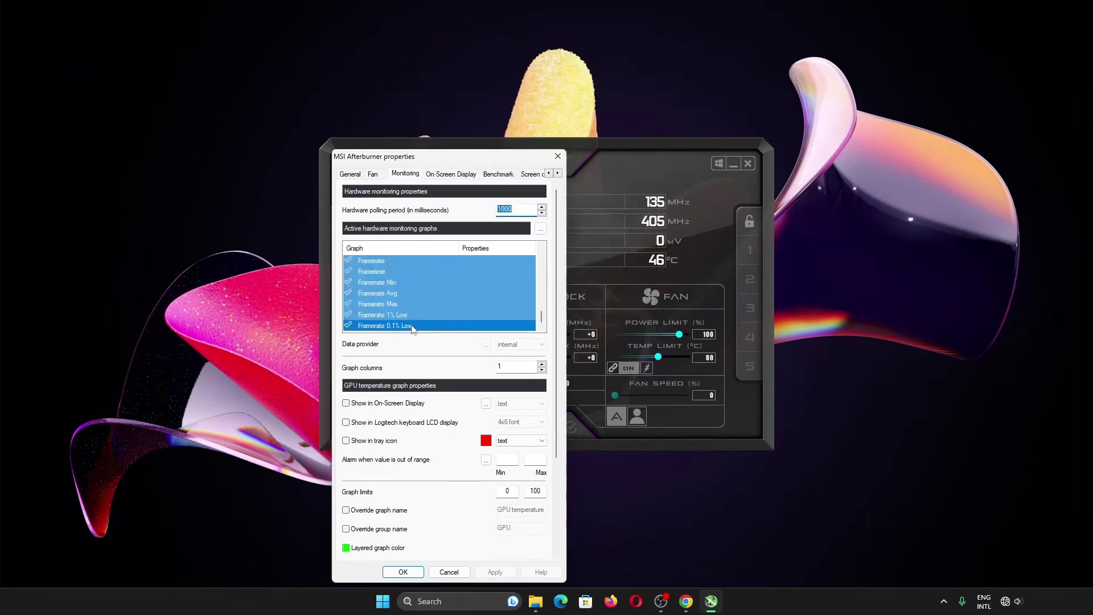
click(348, 326)
scroll(412, 312, up, 10)
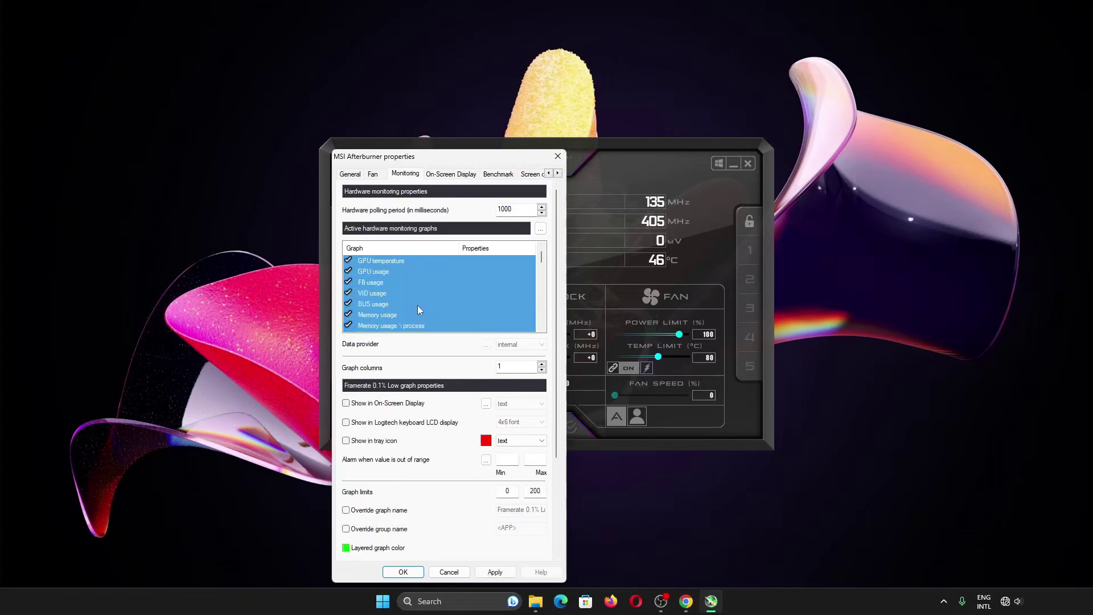
scroll(419, 309, down, 10)
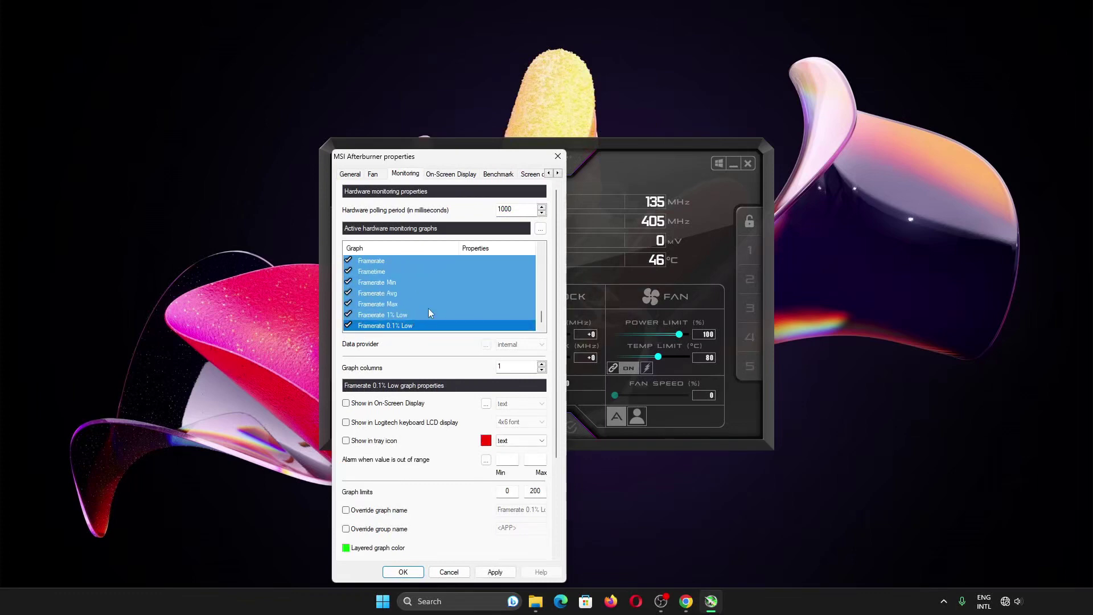
Show all the selected monitoring graphs in the On-Screen Display, apply the settings, and dismiss the RivaTuner messages.
click(347, 403)
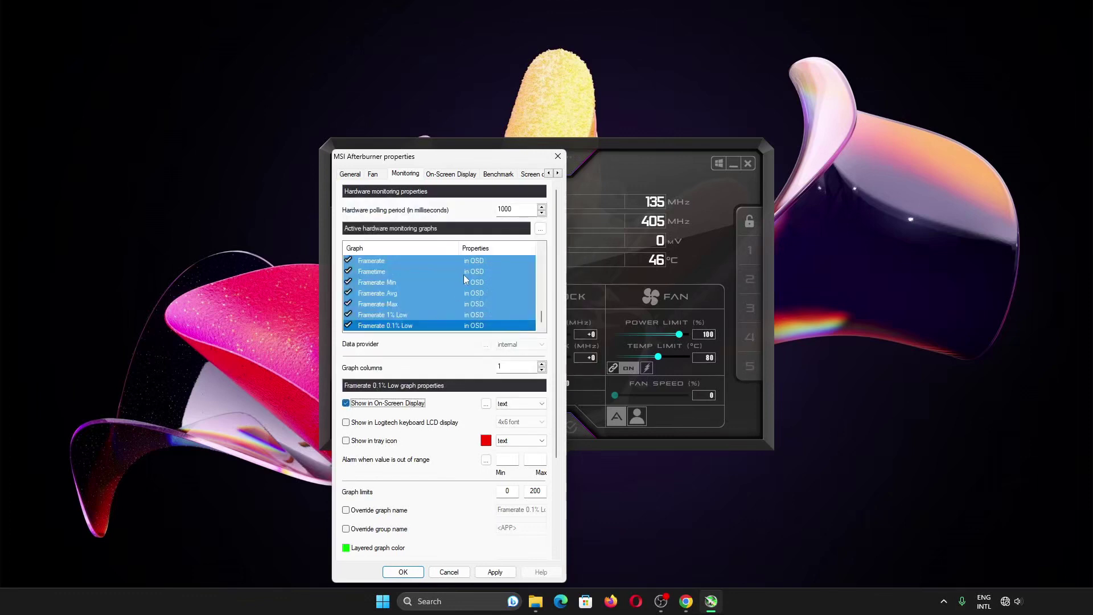
scroll(484, 288, down, 1)
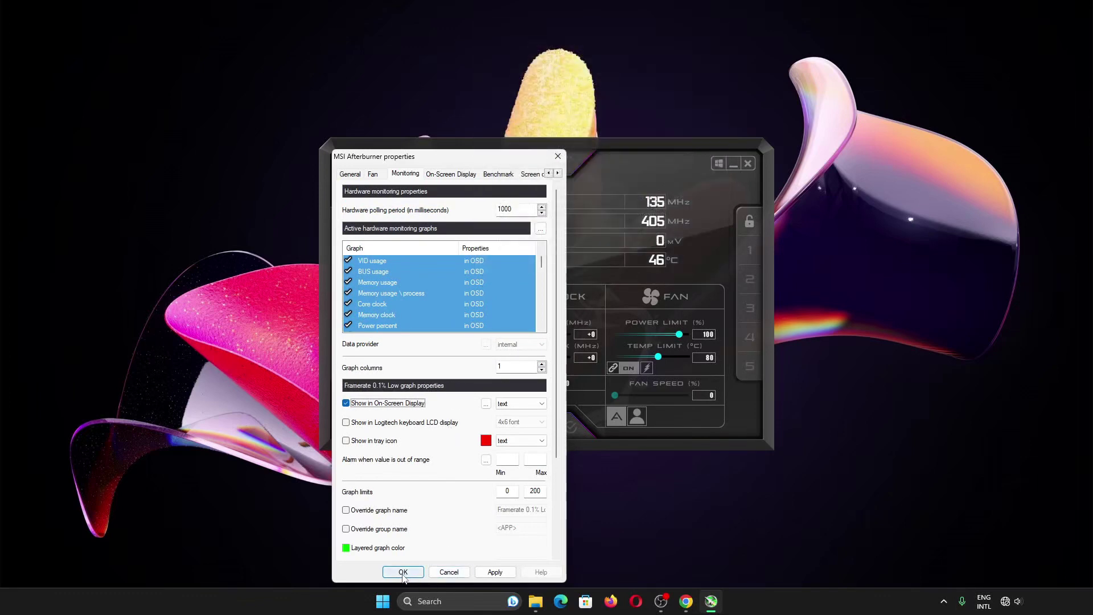
click(489, 572)
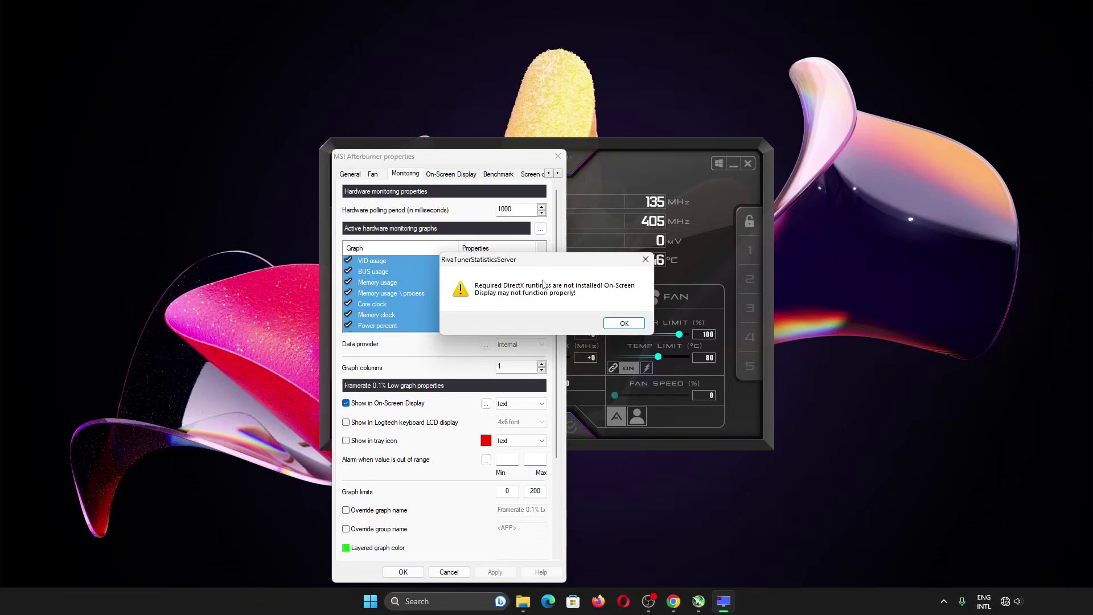
click(619, 325)
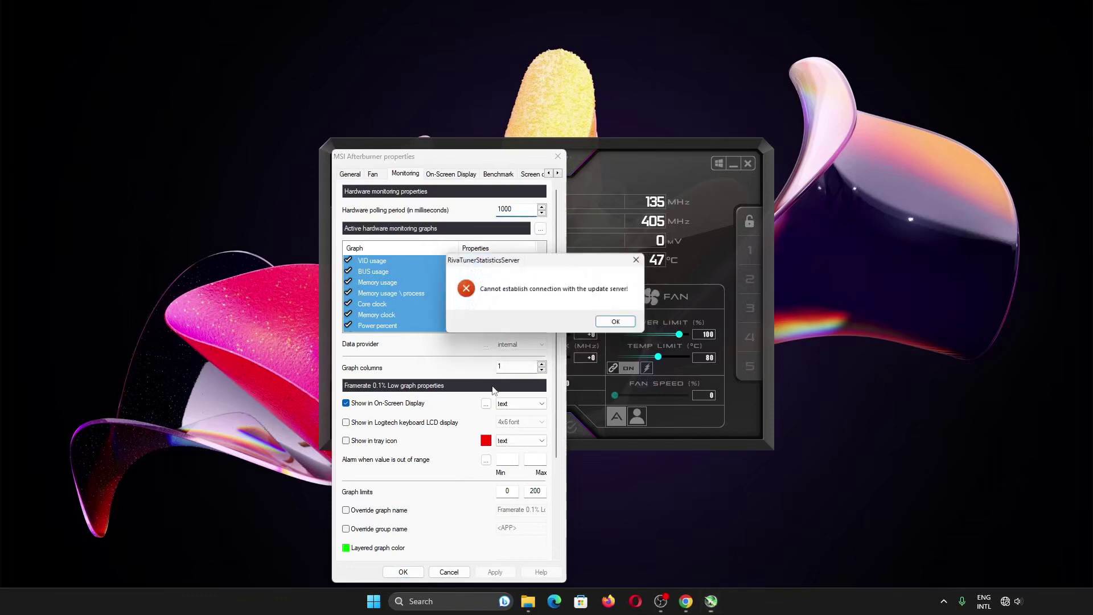
click(620, 325)
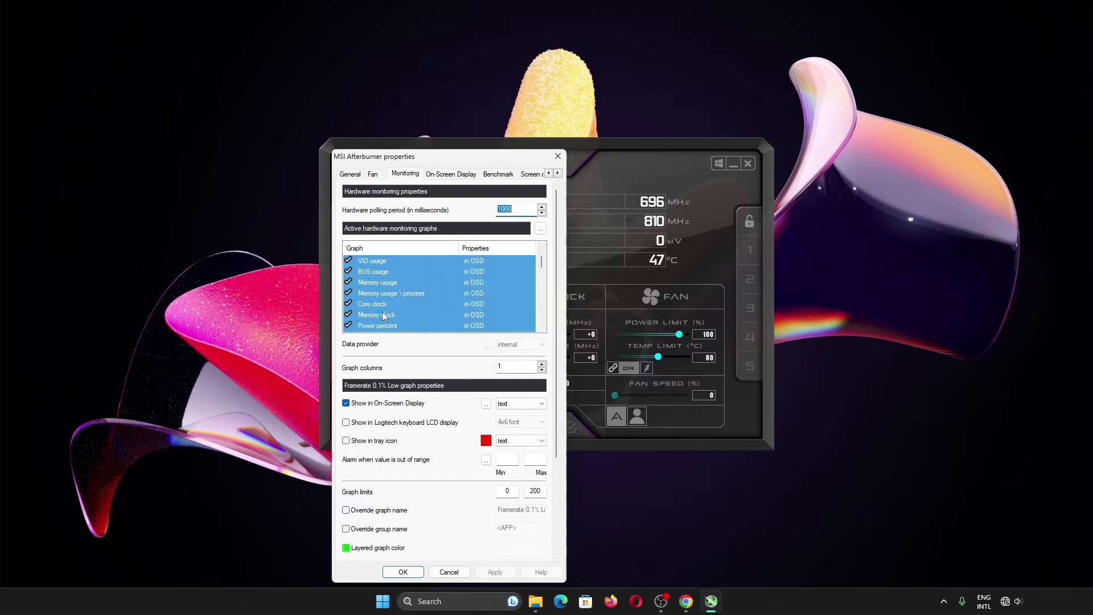
Set the Toggle On-Screen Display hotkey to F10 and save the Afterburner properties.
click(454, 175)
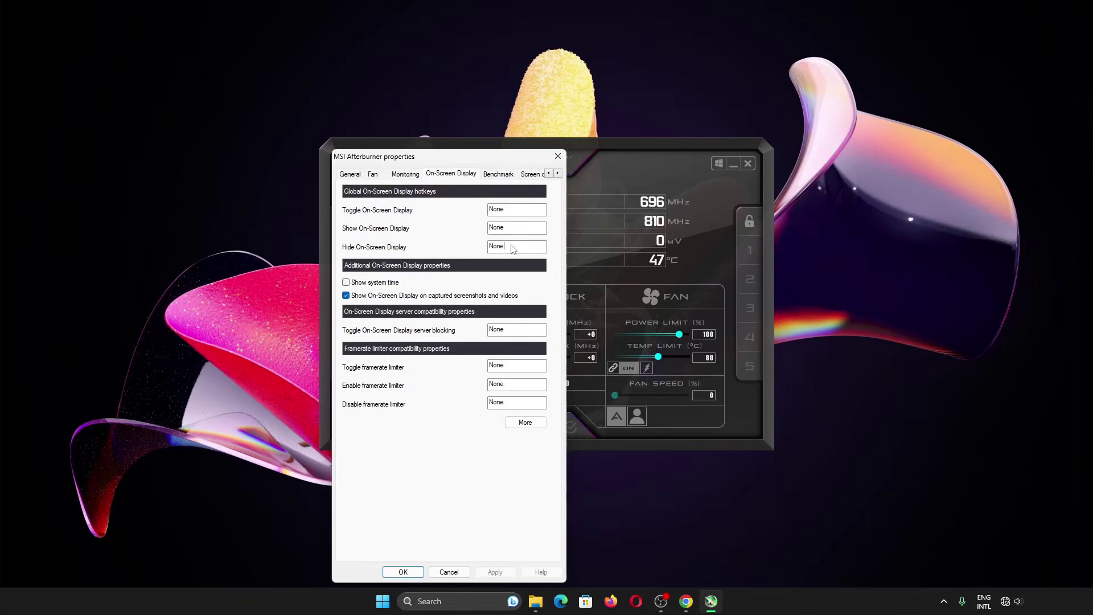
click(514, 212)
key(F10)
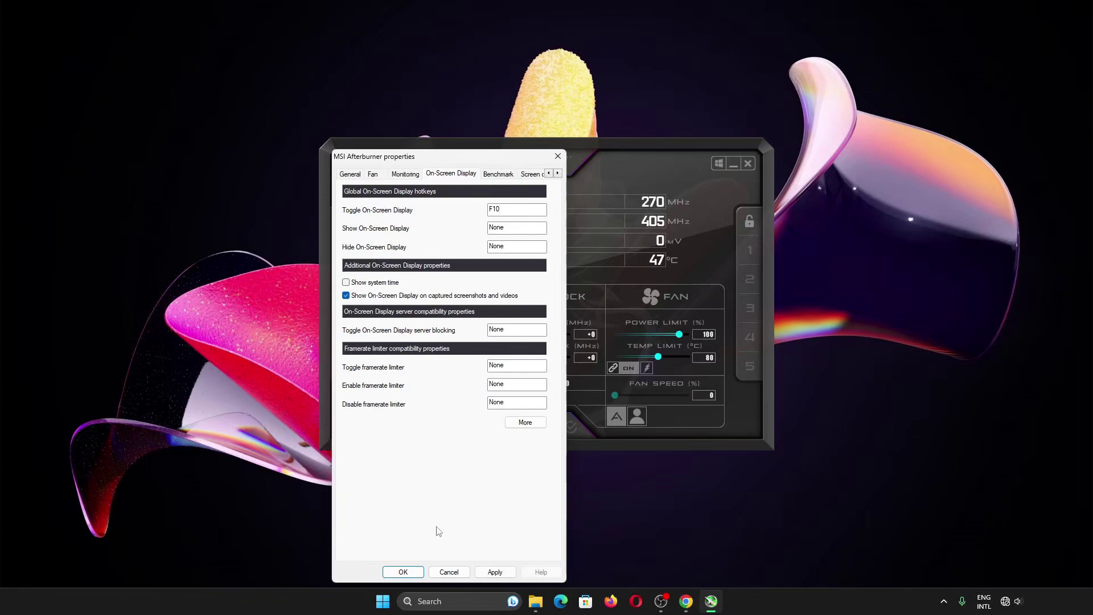
click(499, 174)
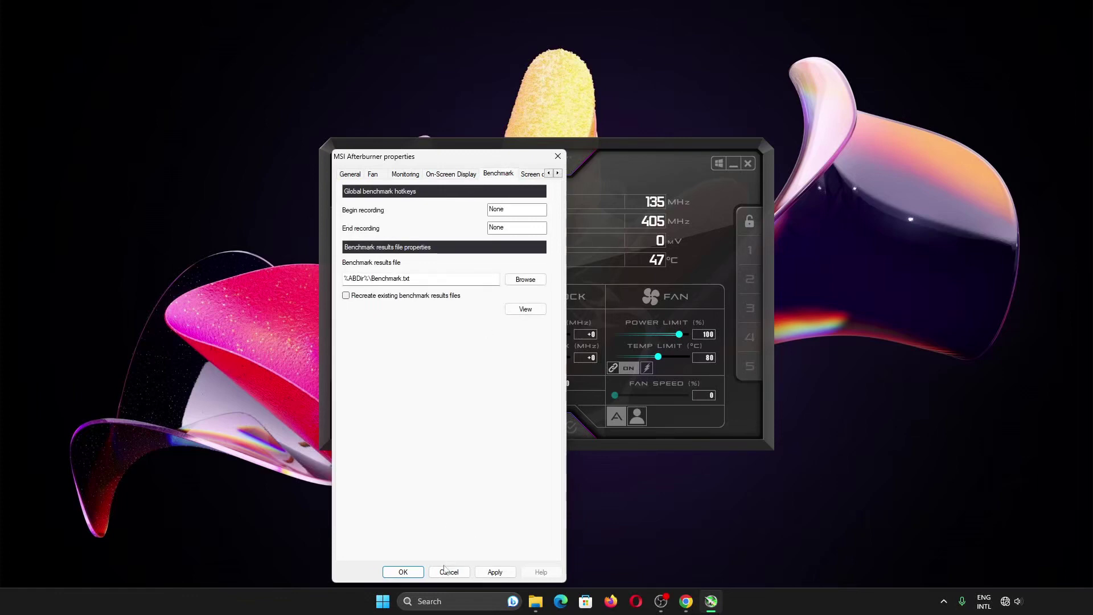
click(410, 573)
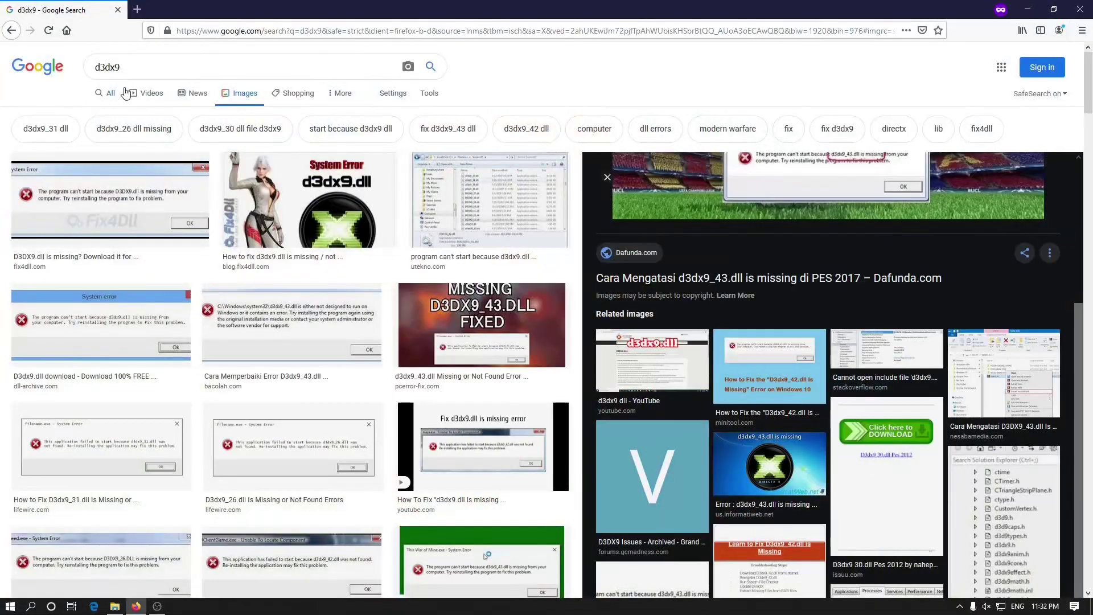
In Firefox, search Google for "directx9 offline download" and open Microsoft's DirectX End-User Runtimes (June 2010) download page from the web results.
double_click(169, 67)
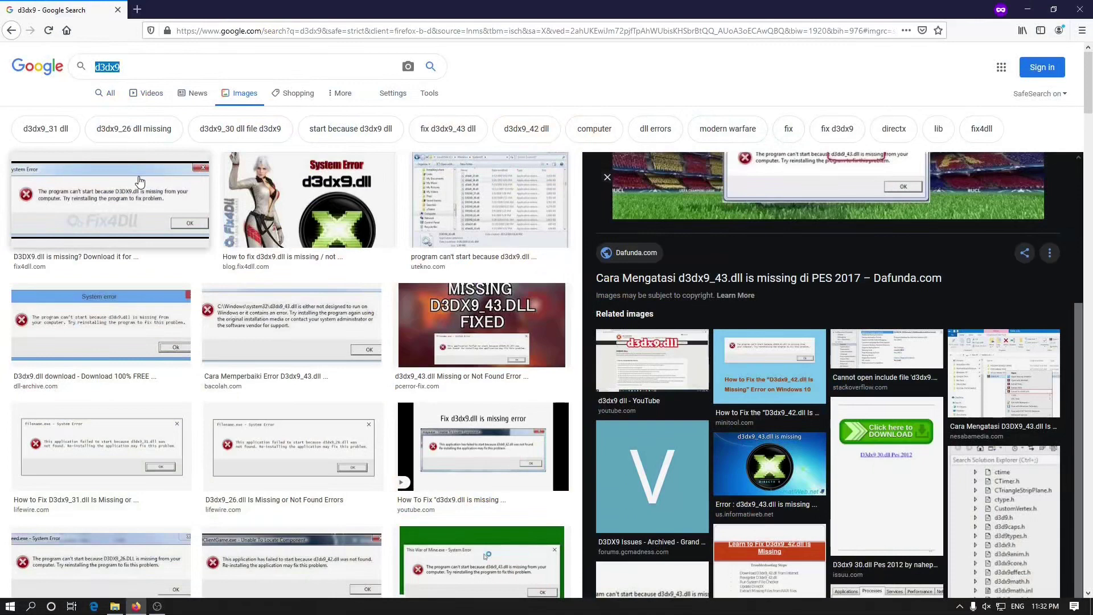
text(directx)
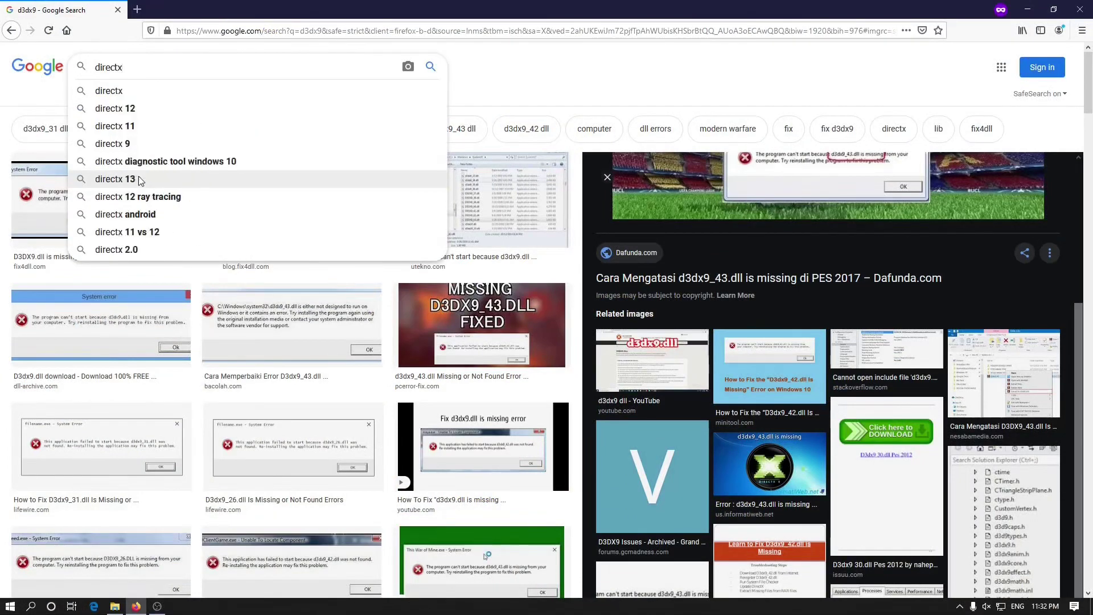
text(9 offline do)
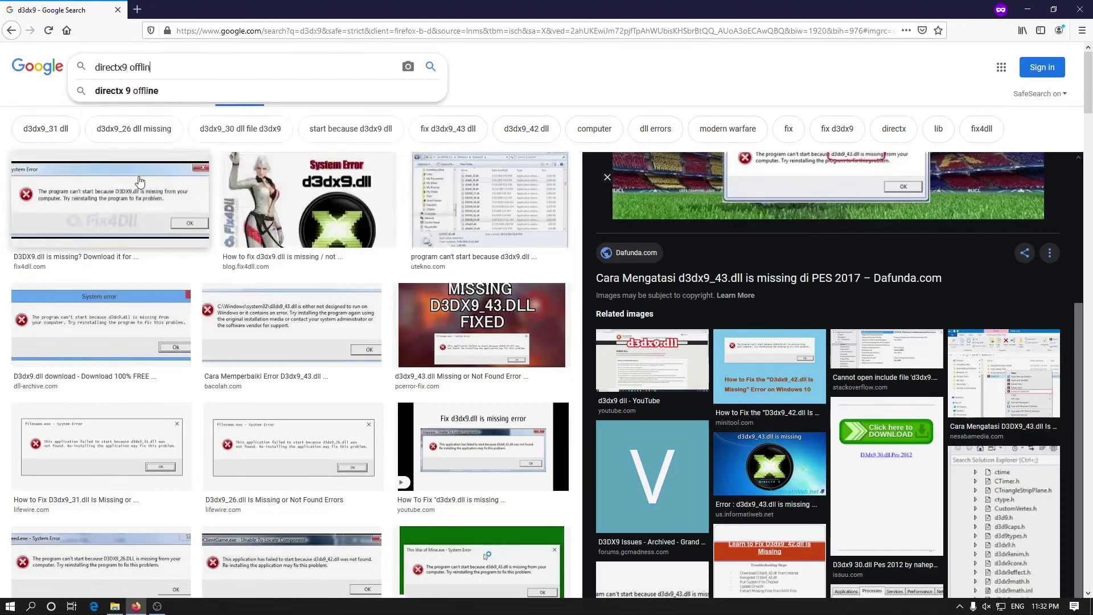
text(wnload)
key(Return)
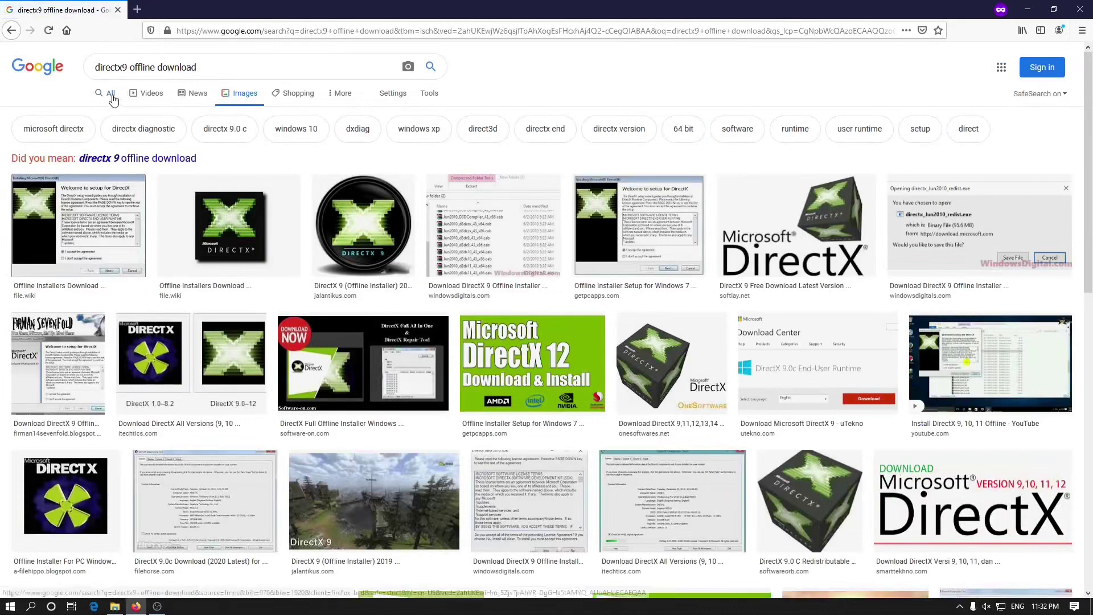
click(111, 93)
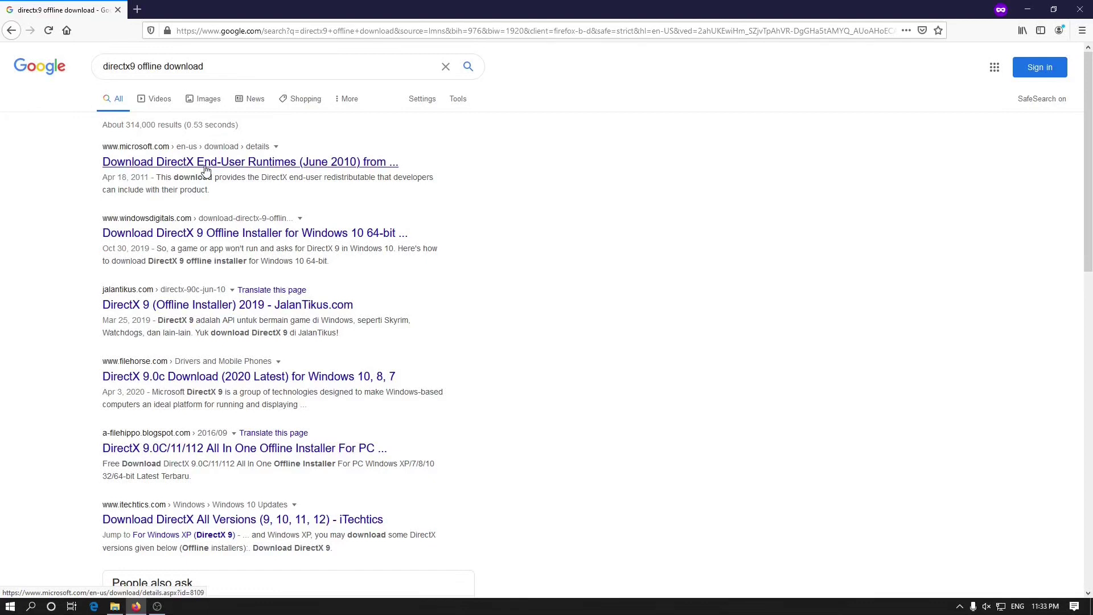
click(205, 167)
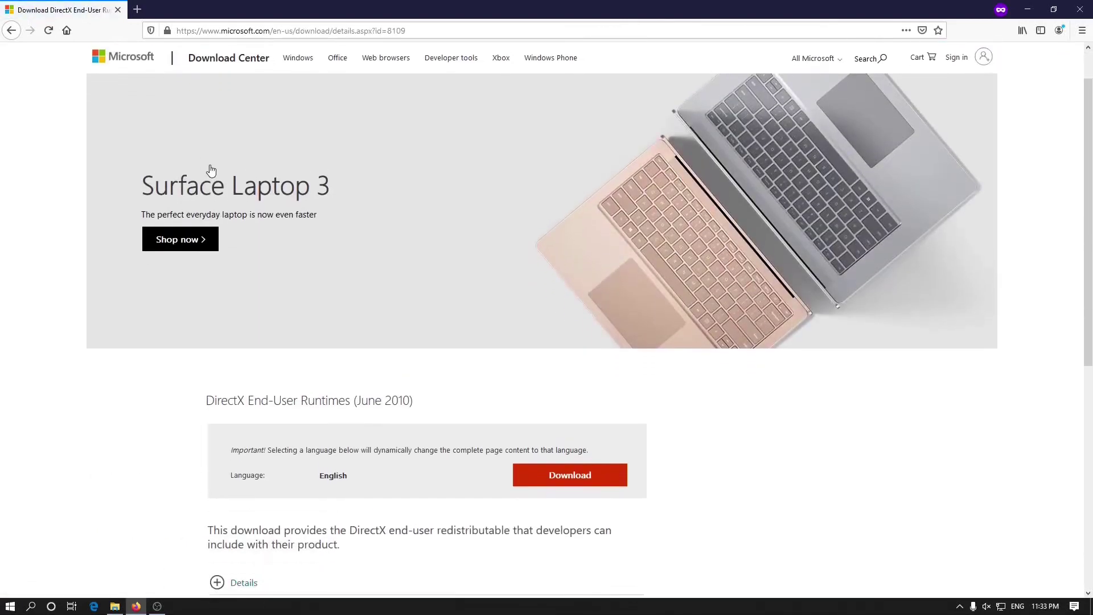
Expand the download's Details section and check its version, file name, publication date and file size.
scroll(205, 171, down, 2)
scroll(205, 171, down, 1)
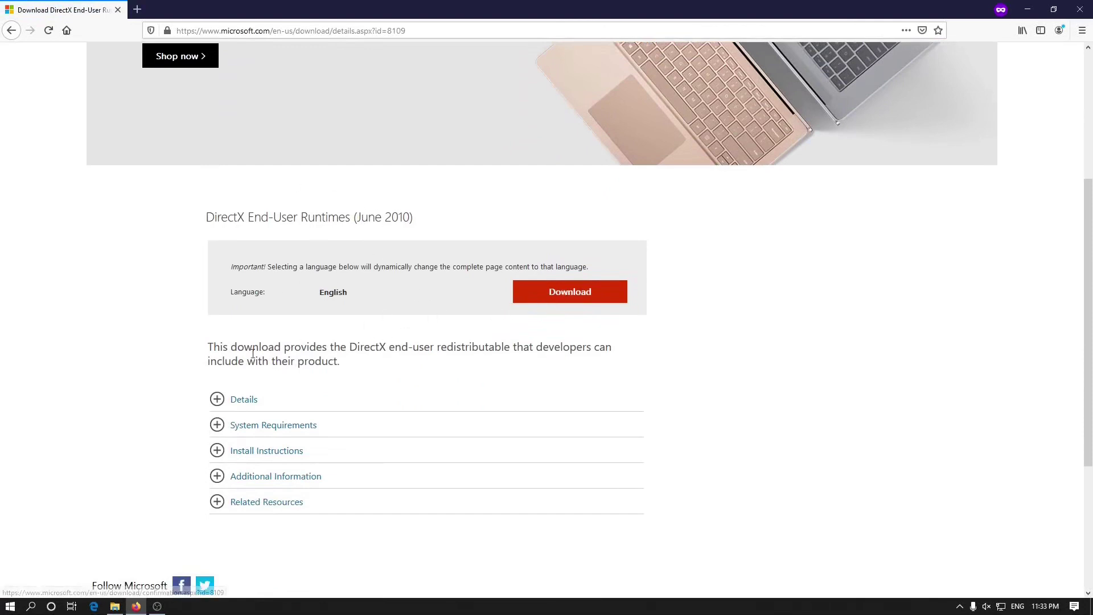
click(228, 388)
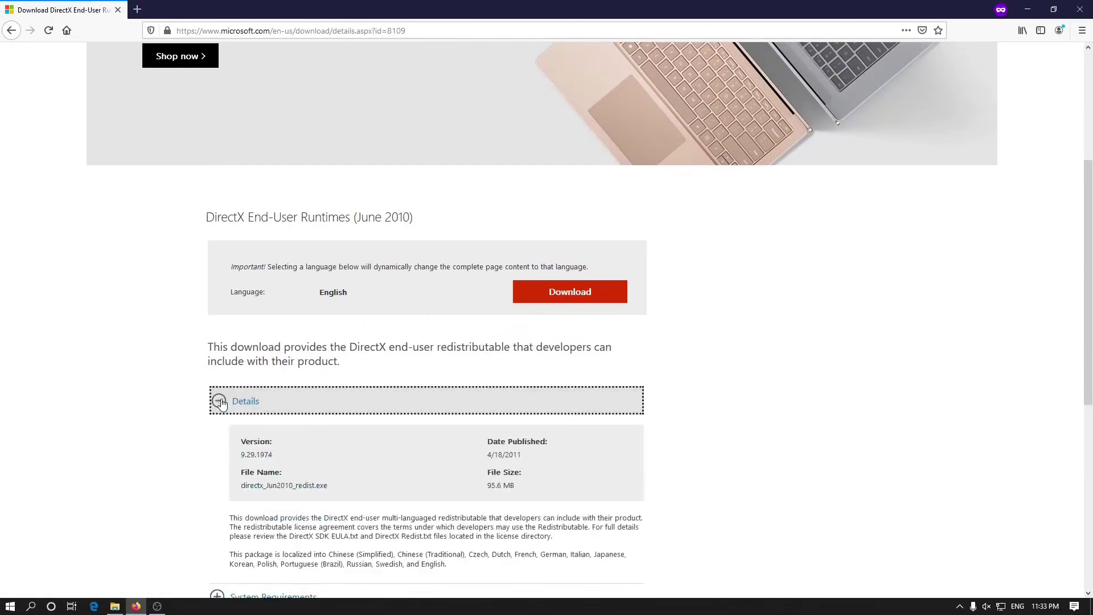
scroll(231, 381, down, 2)
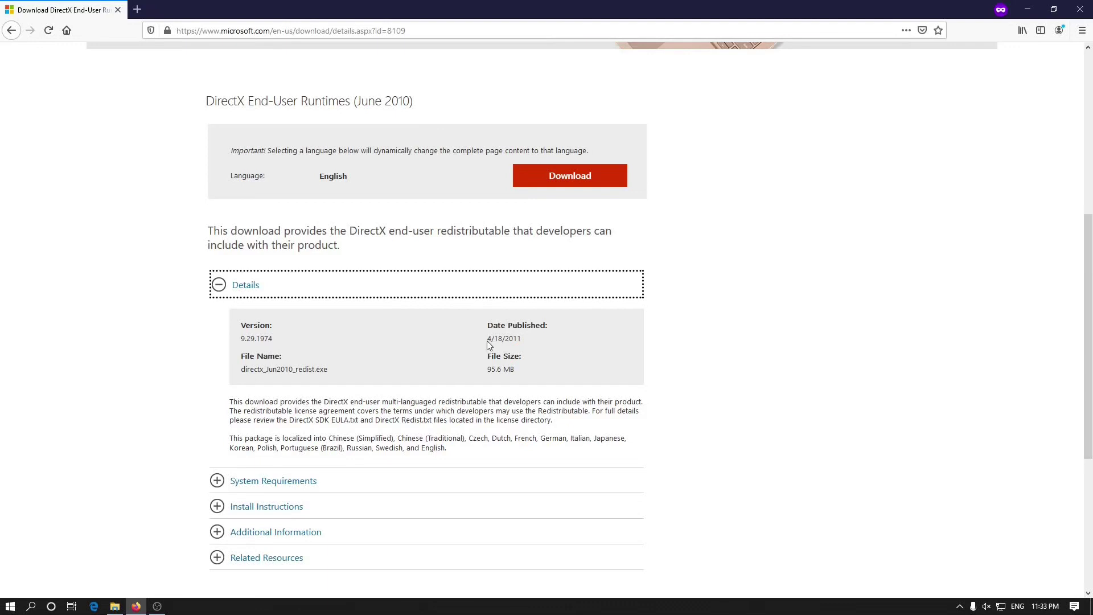
drag(488, 344, 516, 367)
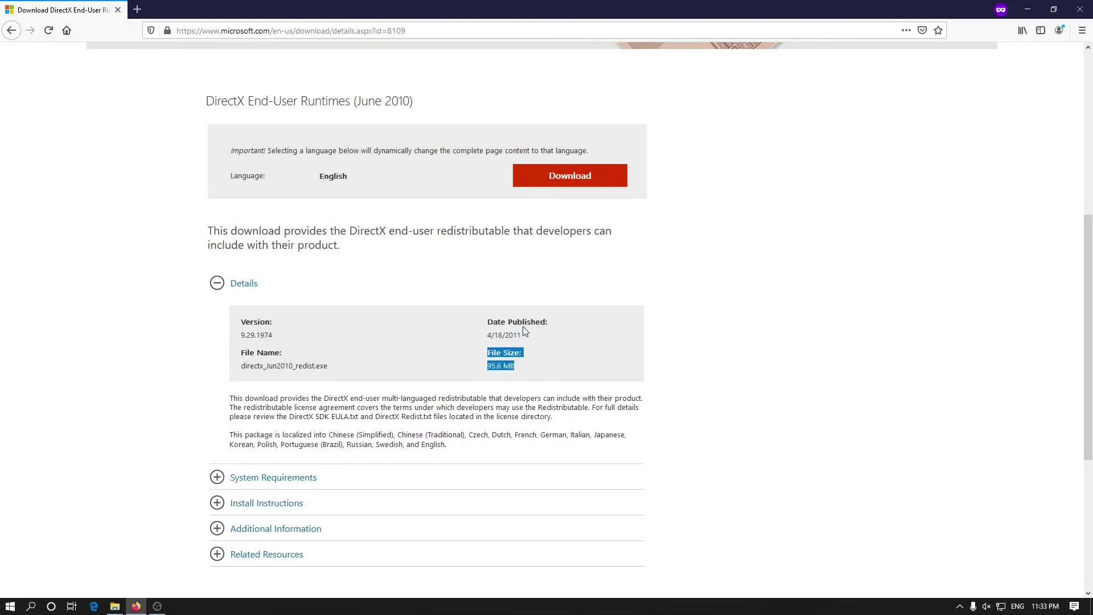
Expand System Requirements and Install Instructions to review the supported operating systems and the installation procedure.
click(293, 484)
scroll(294, 461, down, 3)
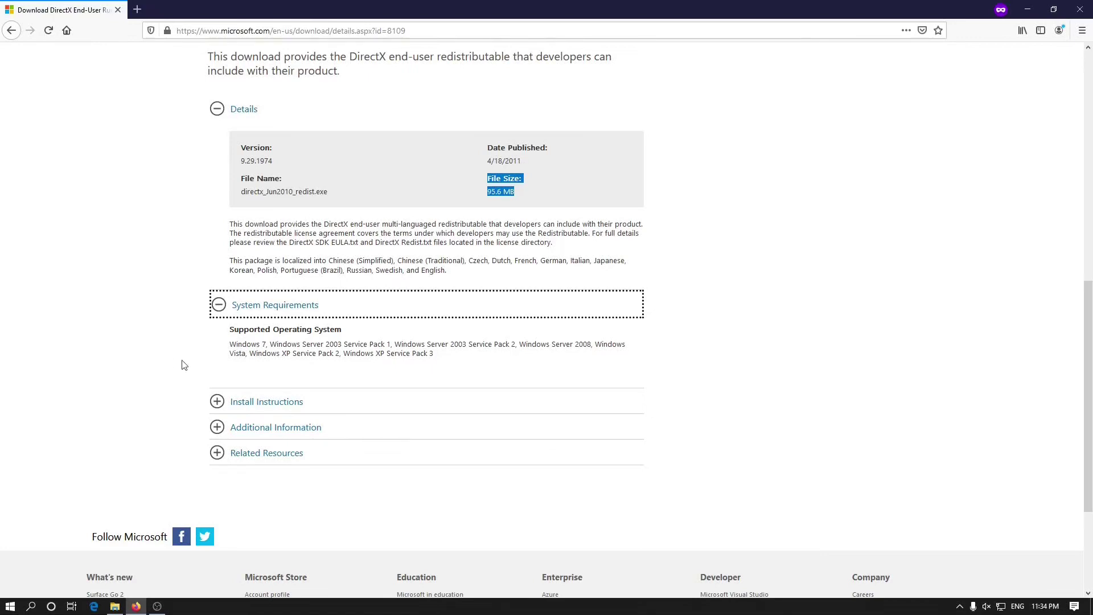
click(219, 411)
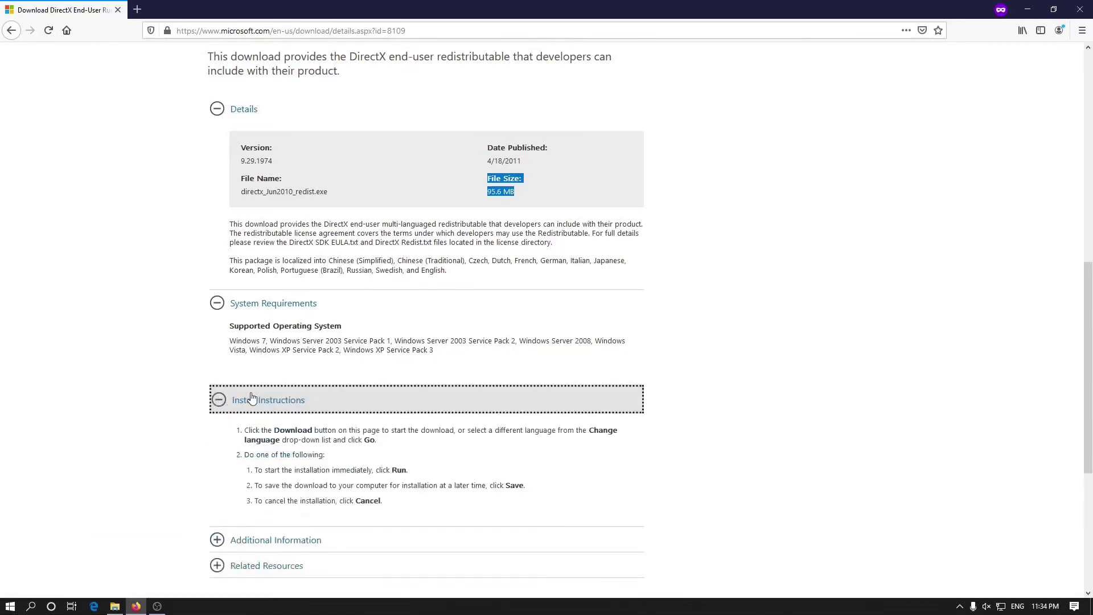
scroll(242, 397, down, 3)
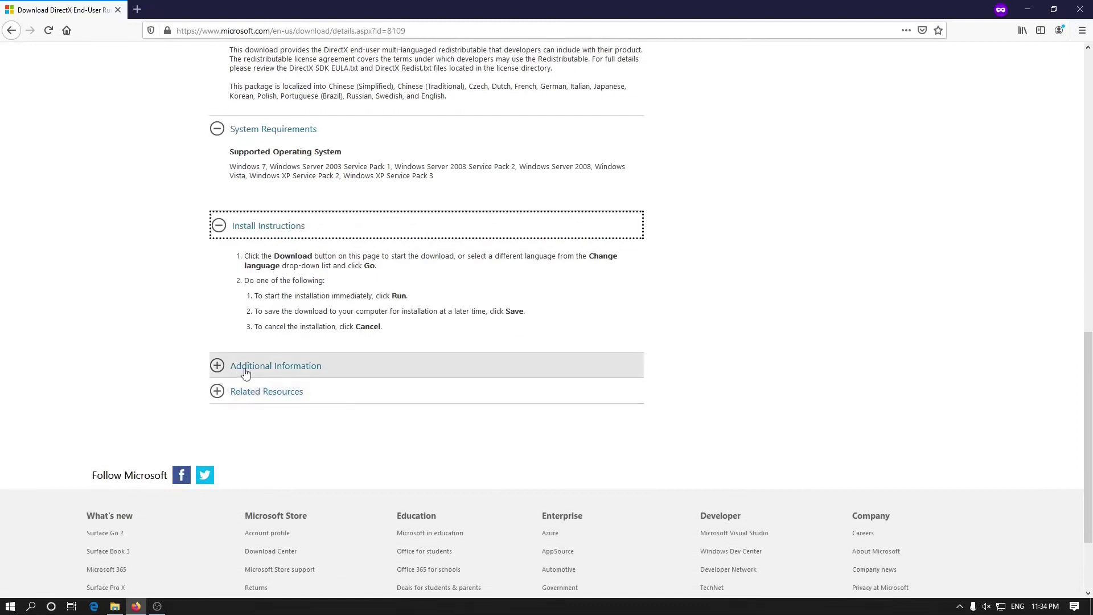
Expand Additional Information, read the notes on included DirectX components and uninstalling the runtime, and return to the download area.
click(245, 373)
scroll(246, 370, down, 1)
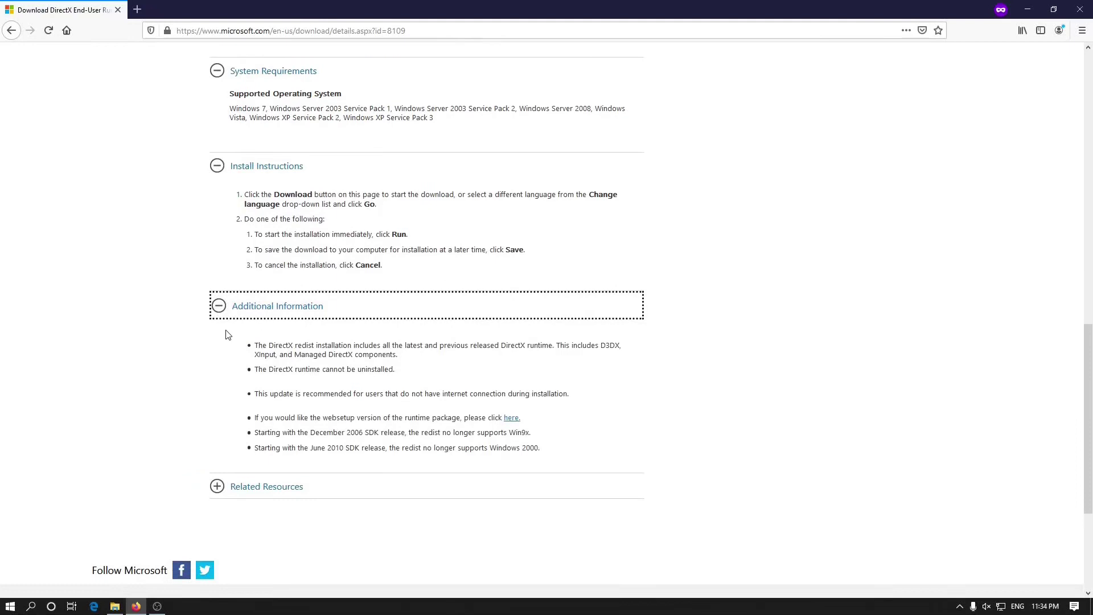
click(258, 350)
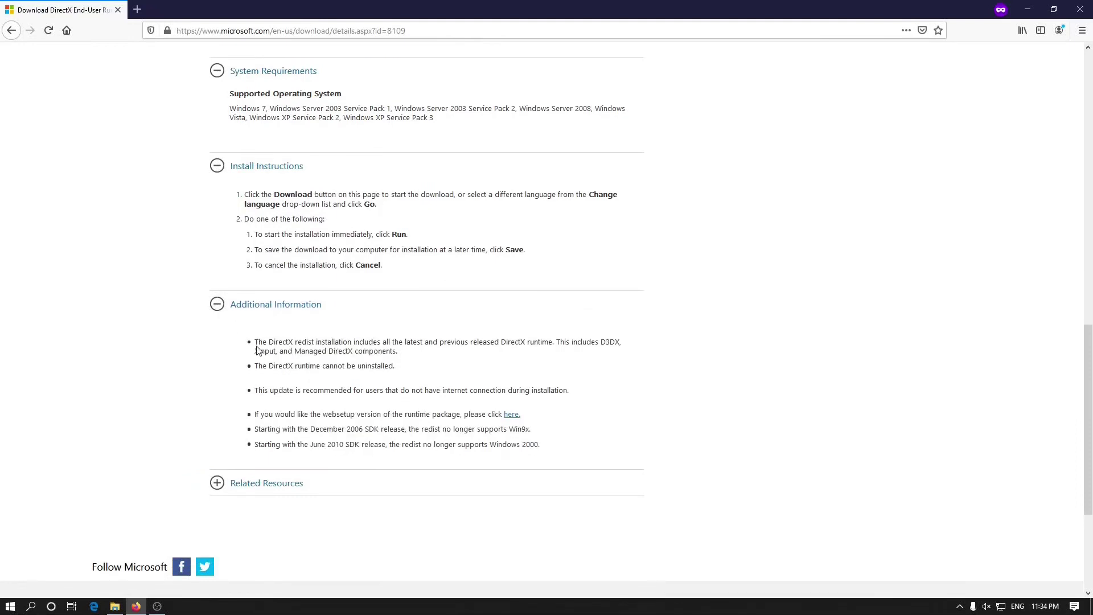
drag(254, 341, 302, 340)
click(367, 366)
drag(255, 366, 416, 377)
click(430, 376)
scroll(429, 376, up, 1)
scroll(430, 375, up, 10)
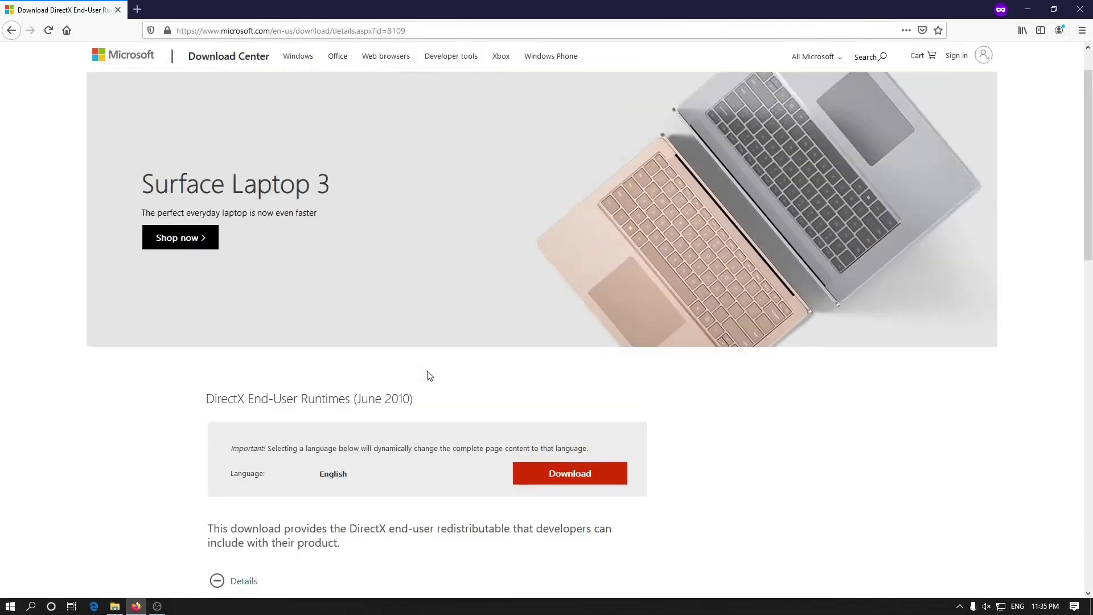
scroll(478, 381, down, 2)
click(568, 408)
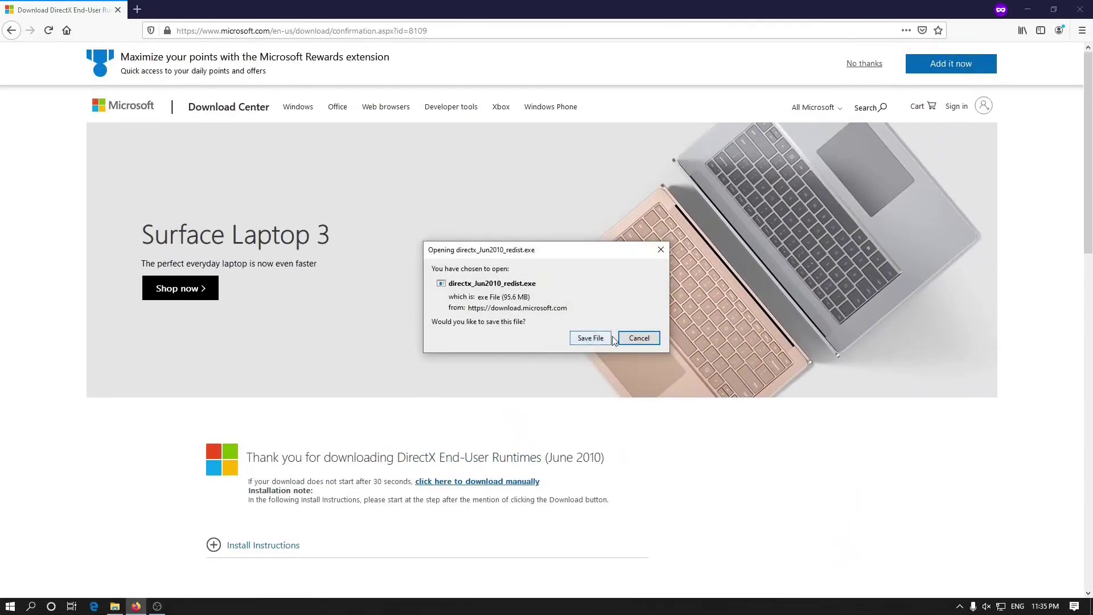
click(647, 344)
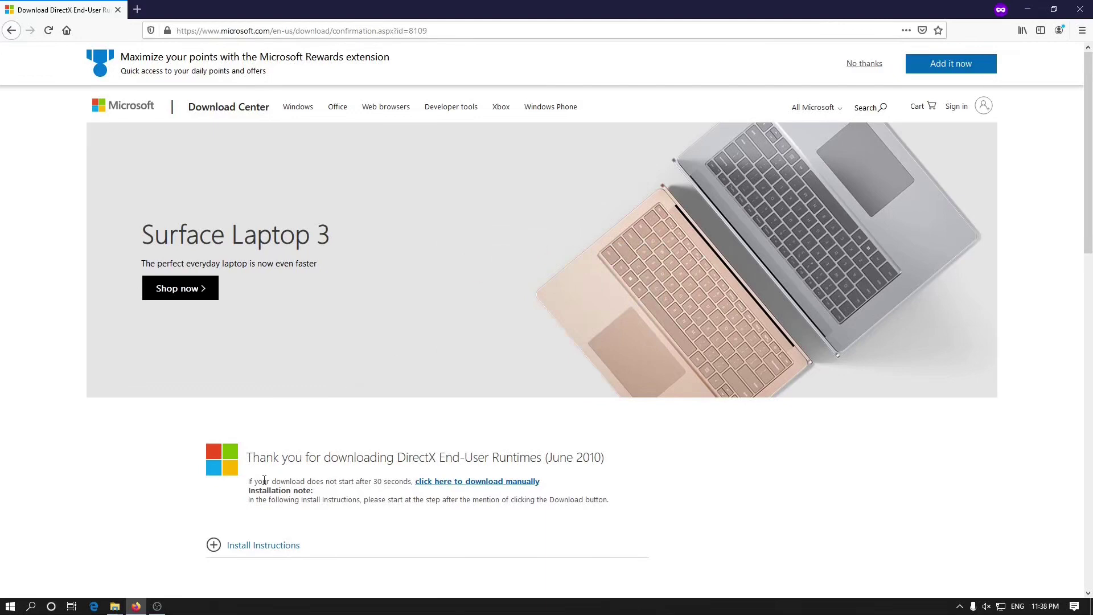
Switch to the Downloads folder in File Explorer, run directx_Jun2010_redist, and accept its license agreement.
mouse_move(134, 601)
click(147, 566)
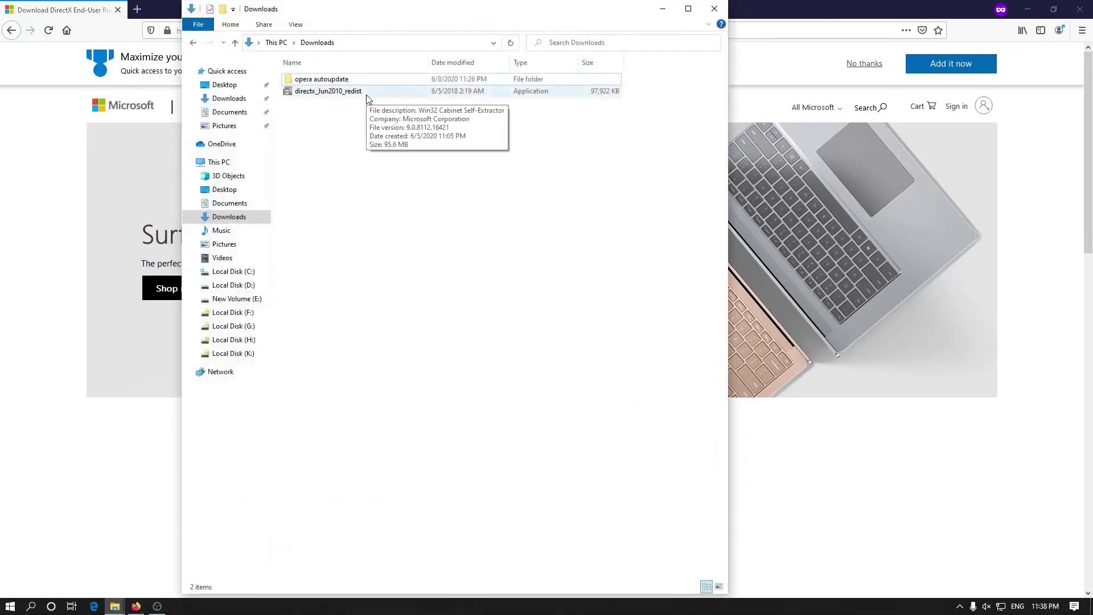
double_click(367, 95)
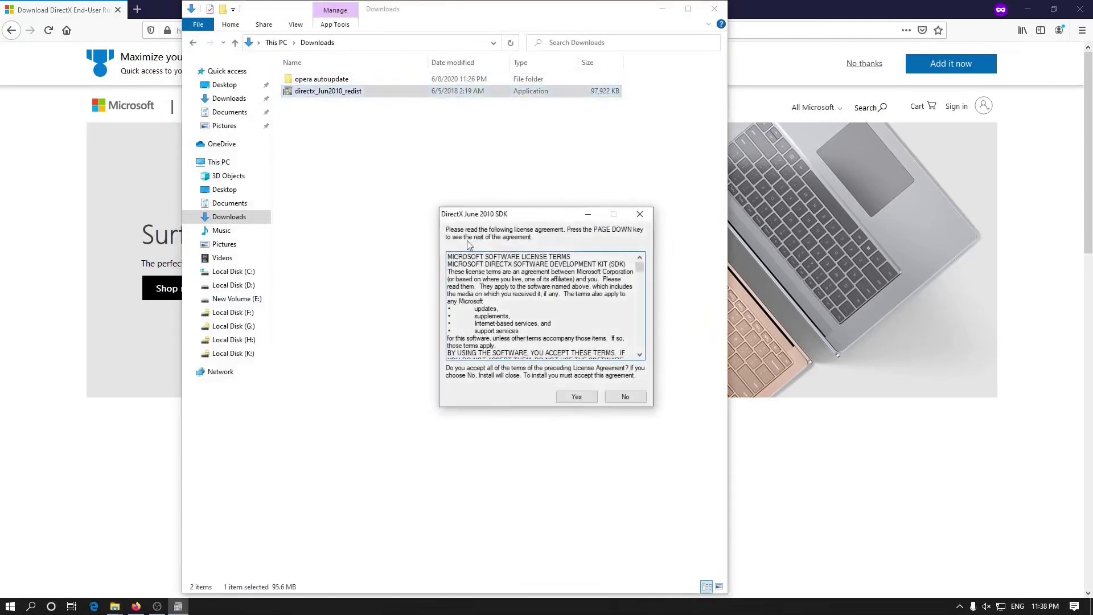
scroll(560, 353, down, 5)
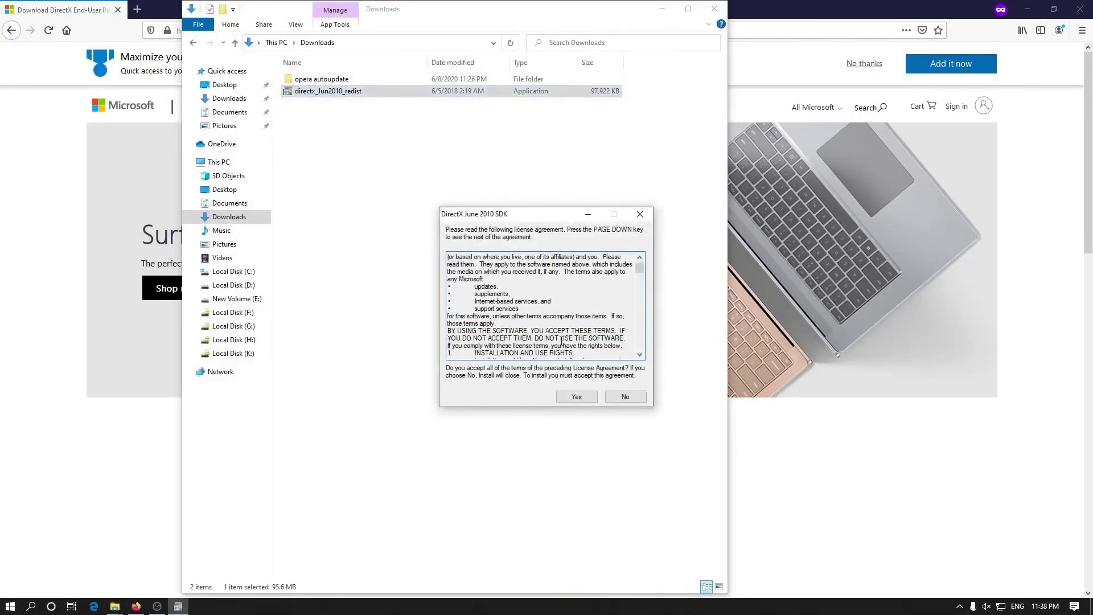
click(568, 401)
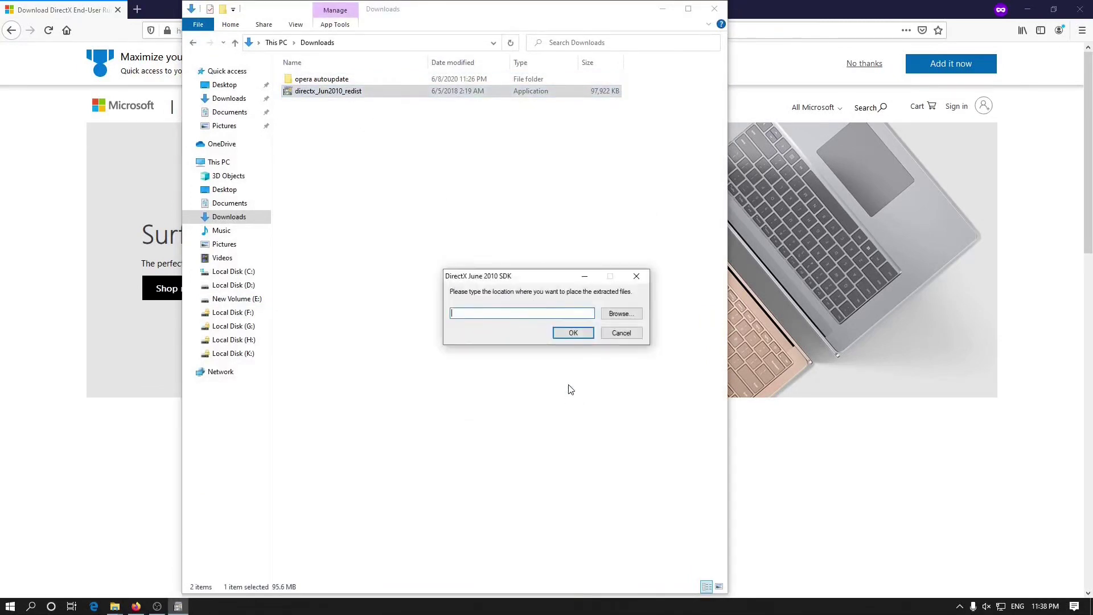
Extract the DirectX files to a new subfolder named d9 inside Downloads, agreeing to create the folder.
click(625, 314)
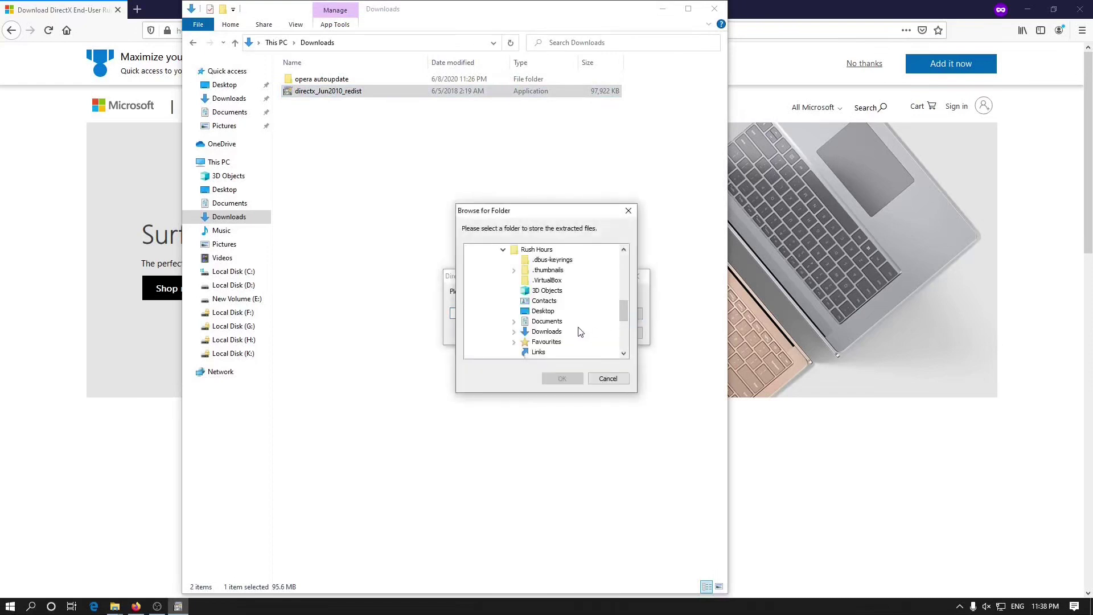
click(554, 332)
click(563, 379)
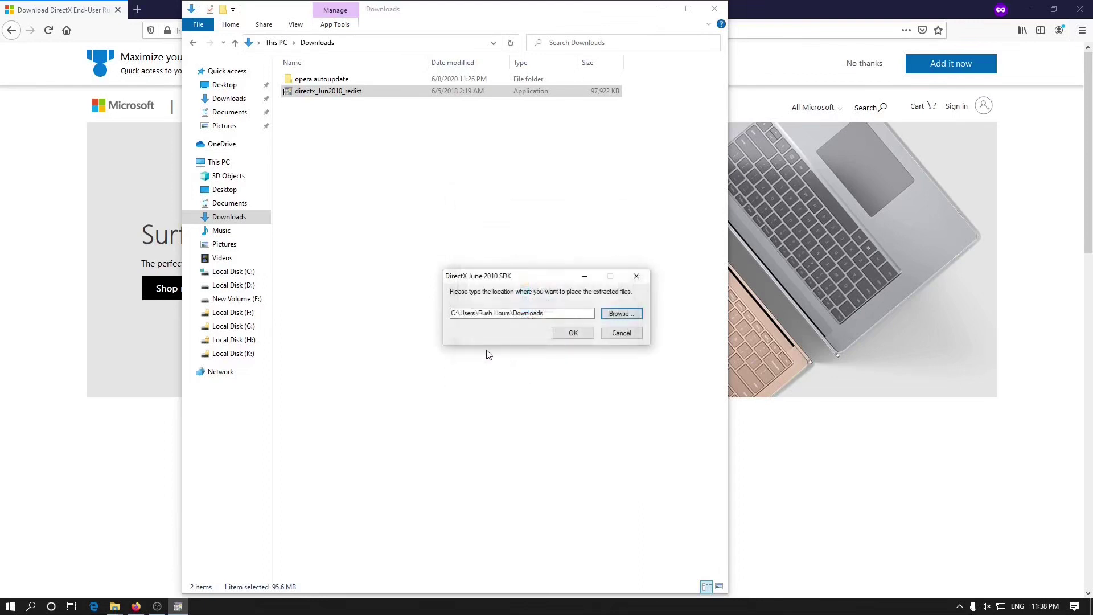
click(569, 313)
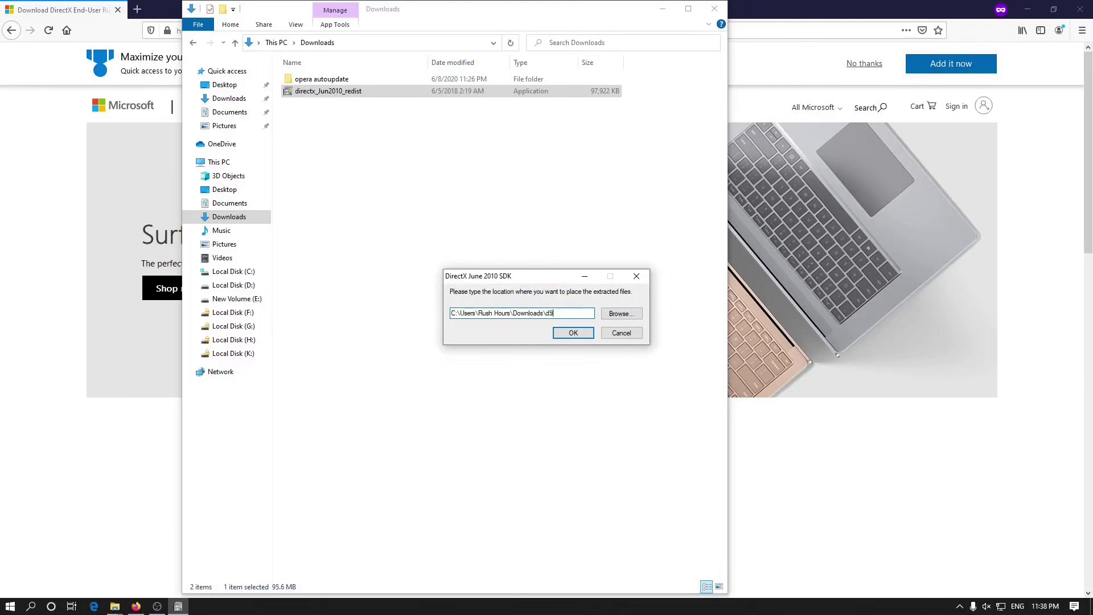
key(Return)
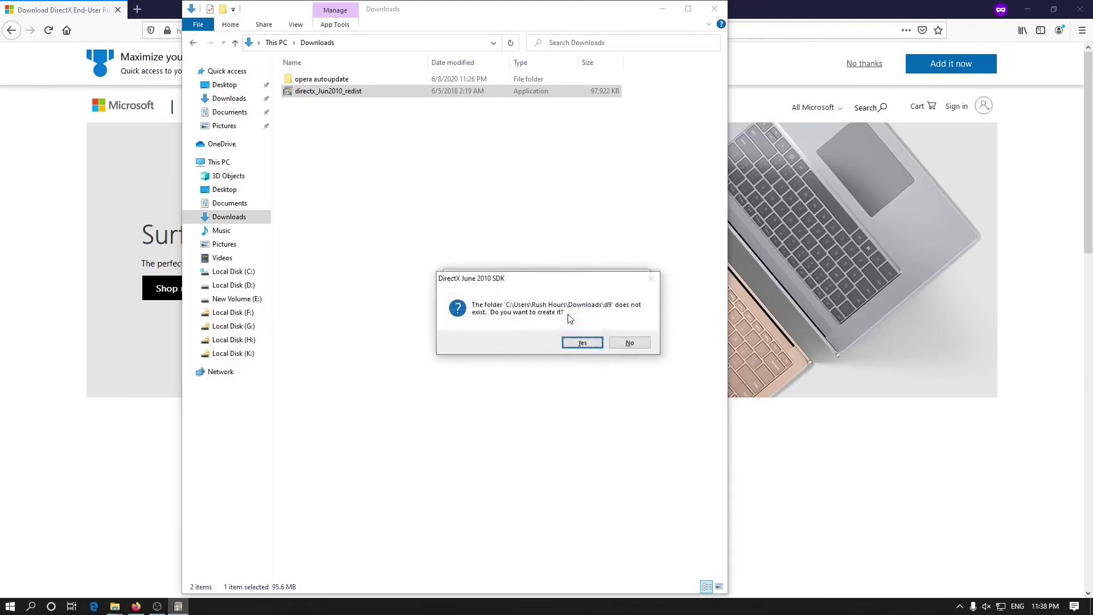
click(584, 344)
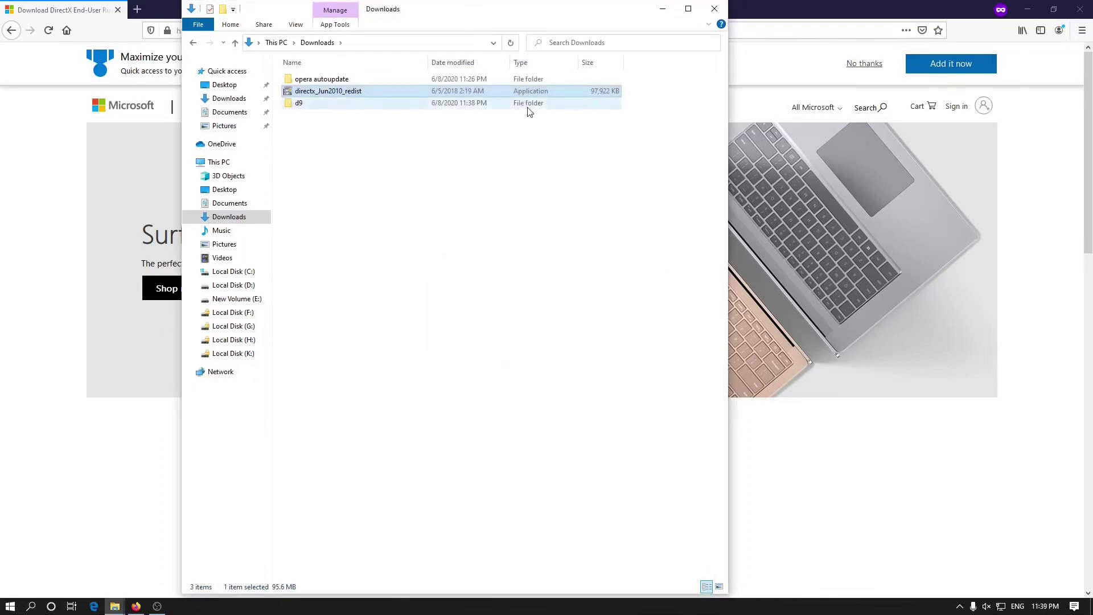
Find DXSETUP among the extracted files in the d9 folder, run it, and allow it to make changes to the device.
double_click(528, 107)
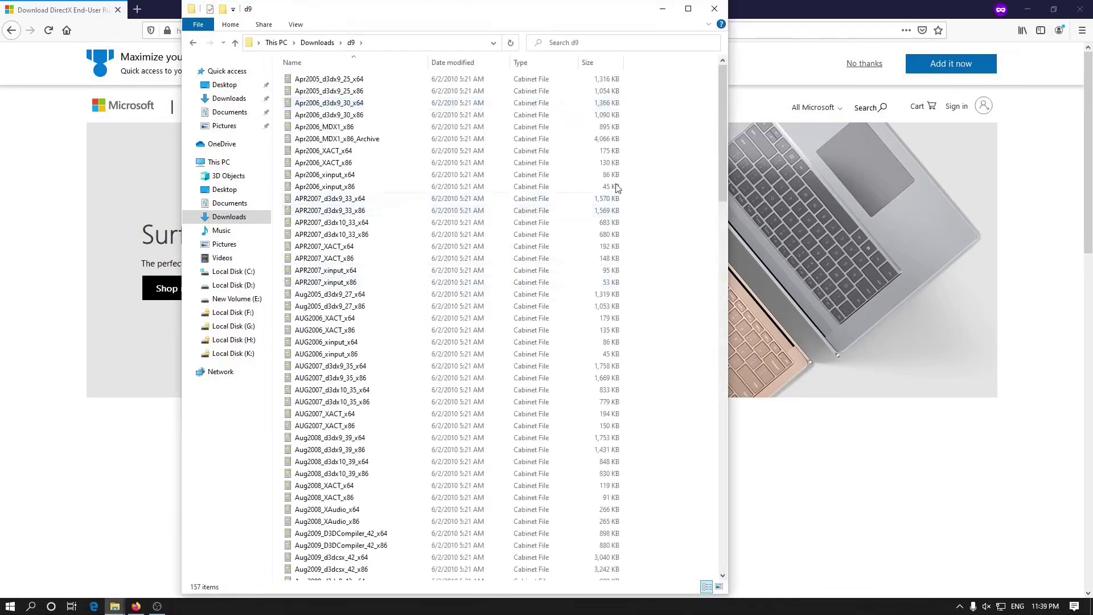
scroll(536, 193, down, 6)
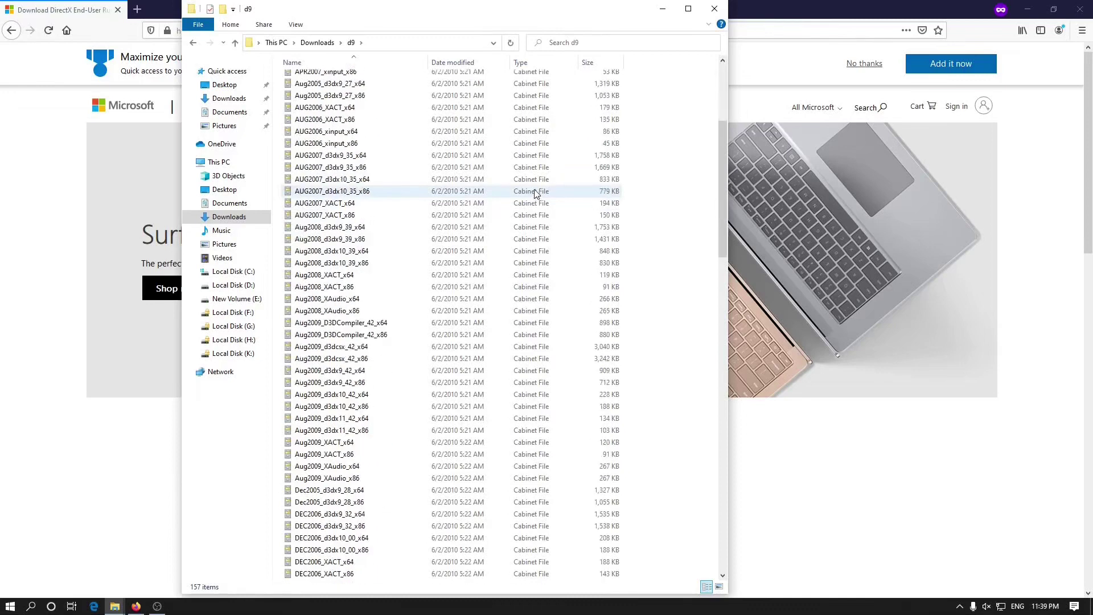
scroll(536, 194, down, 20)
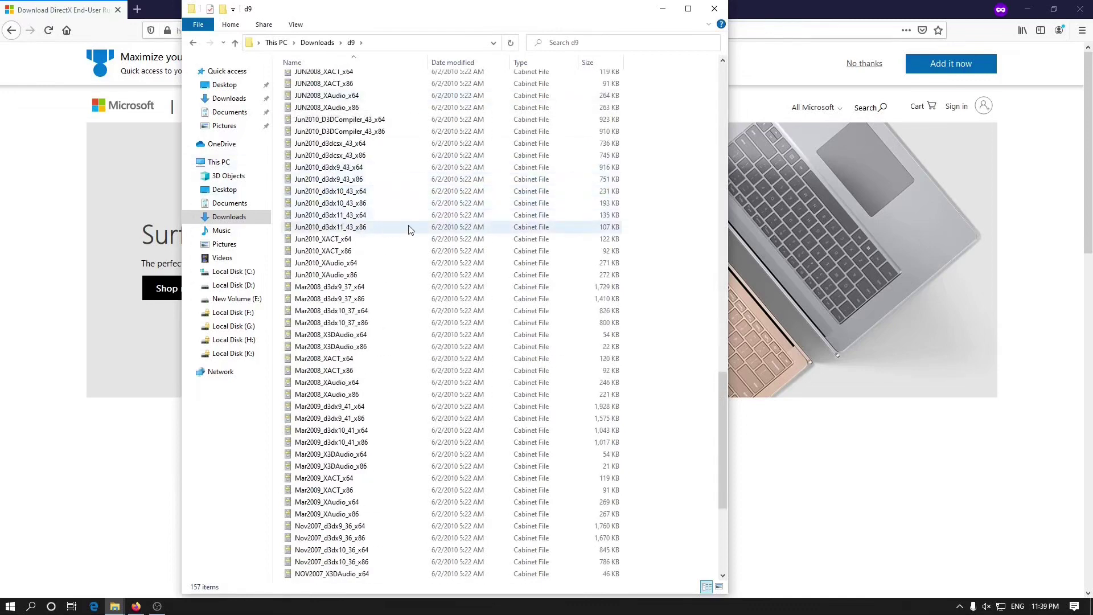
scroll(408, 228, down, 6)
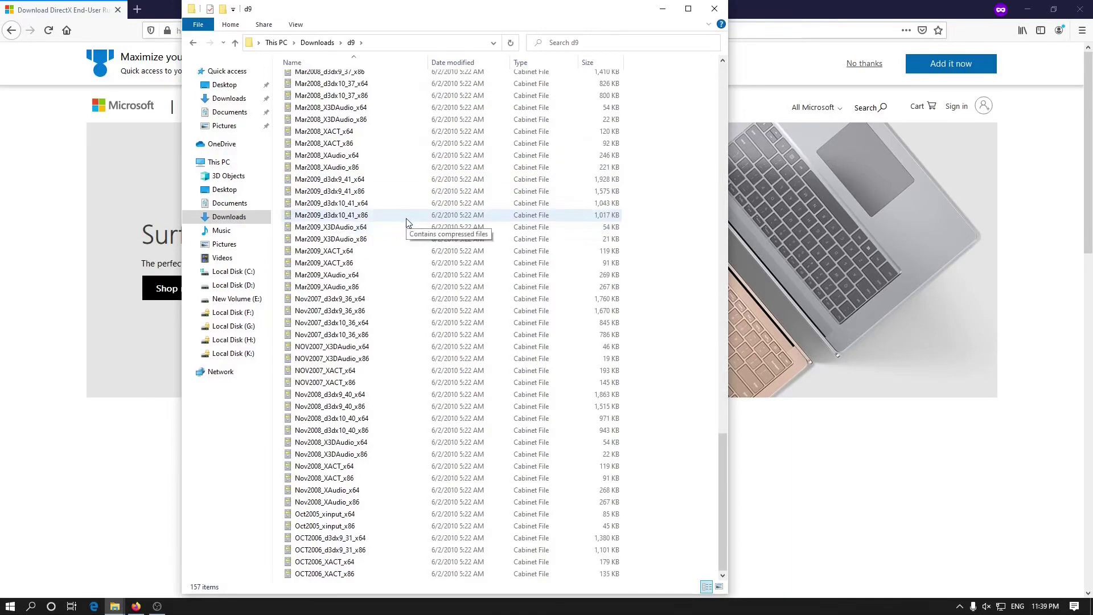
scroll(408, 223, up, 20)
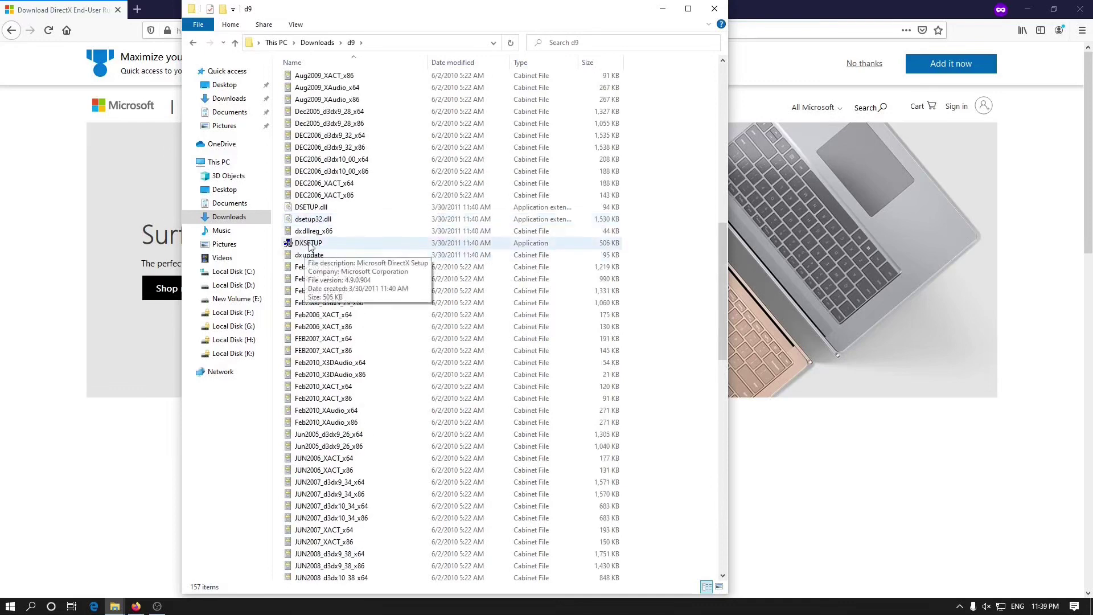
double_click(310, 243)
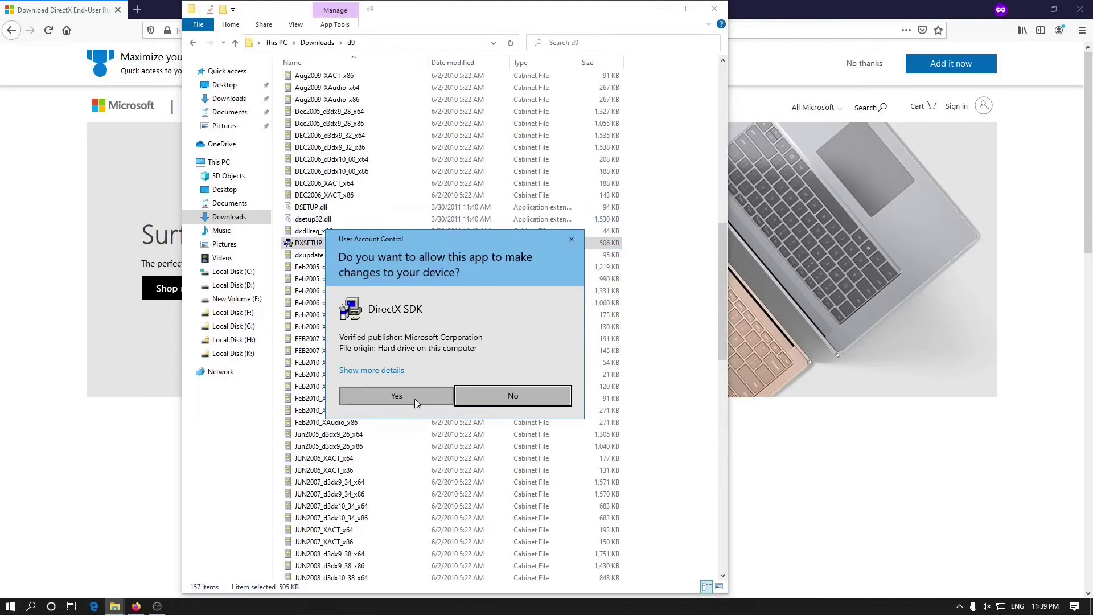
click(397, 396)
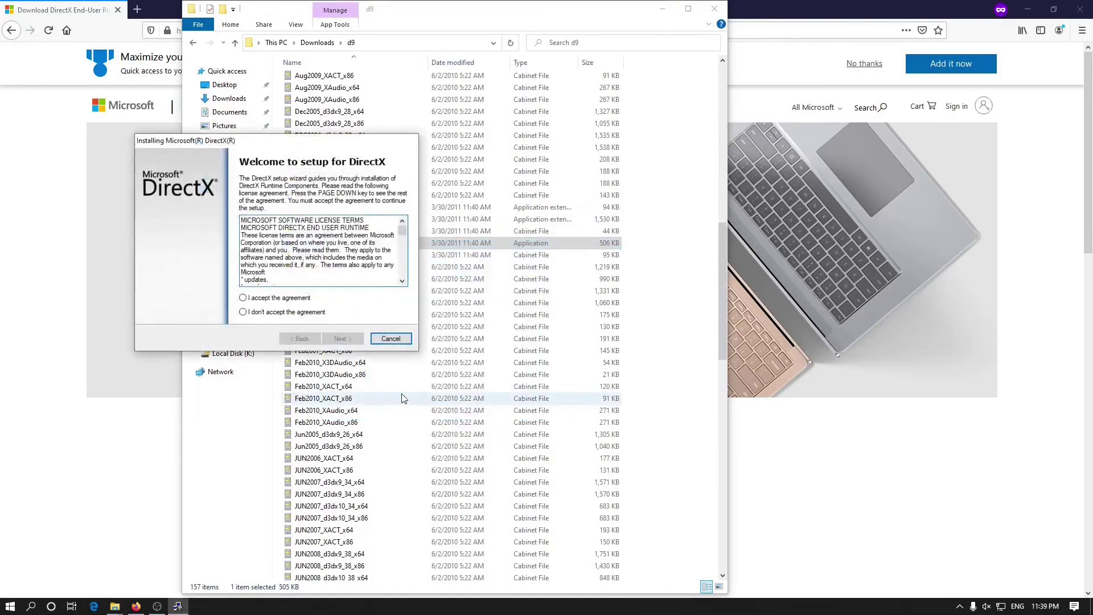
Accept the DirectX setup agreement, install the DirectX runtime components, and finish the wizard.
click(285, 299)
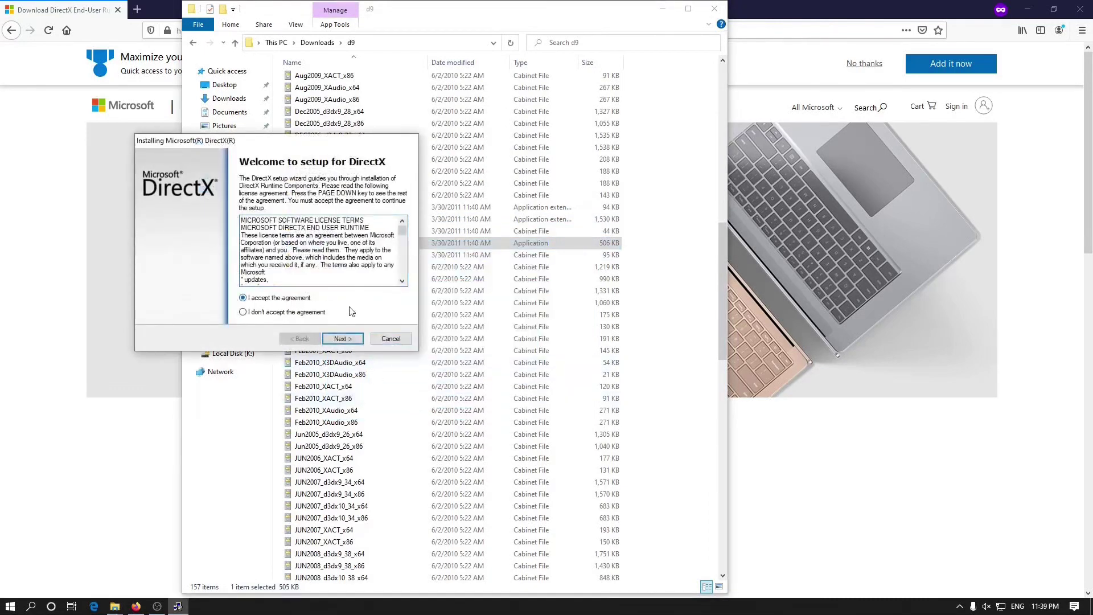
click(348, 340)
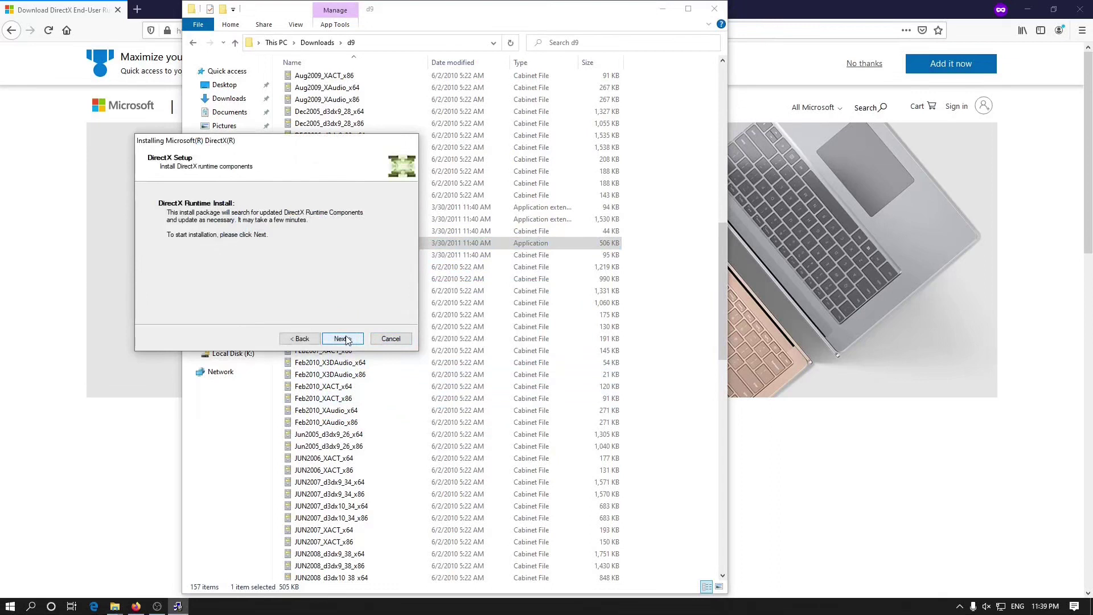
click(343, 339)
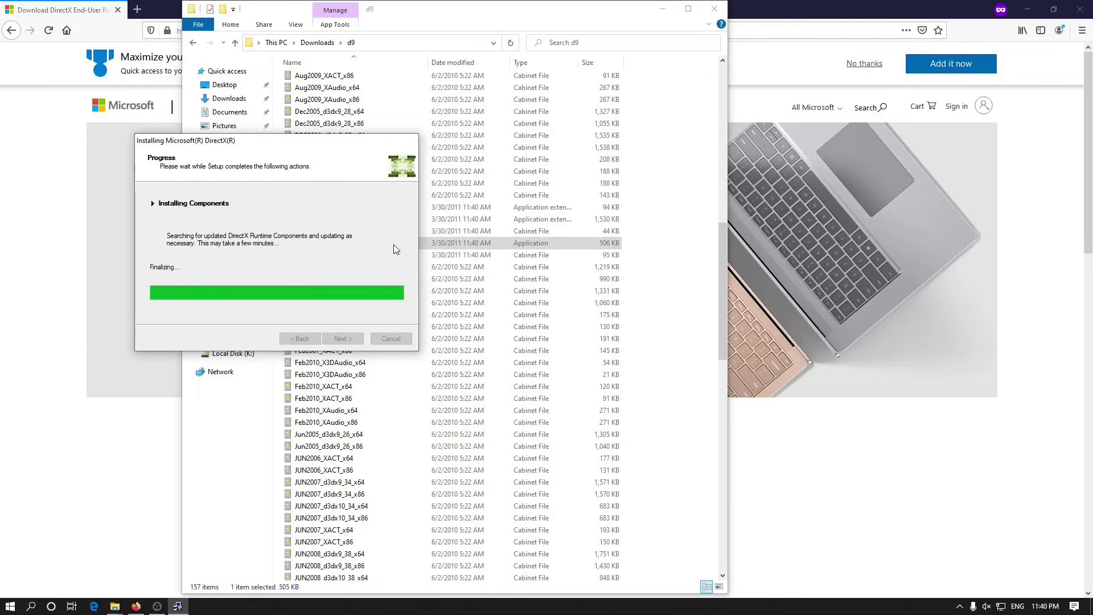
click(343, 338)
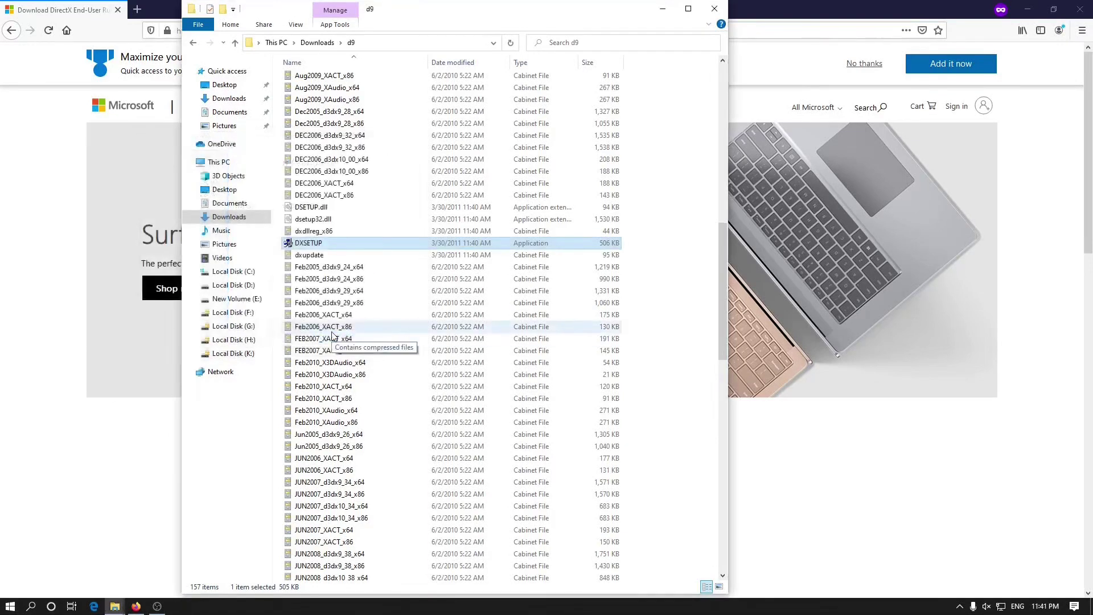